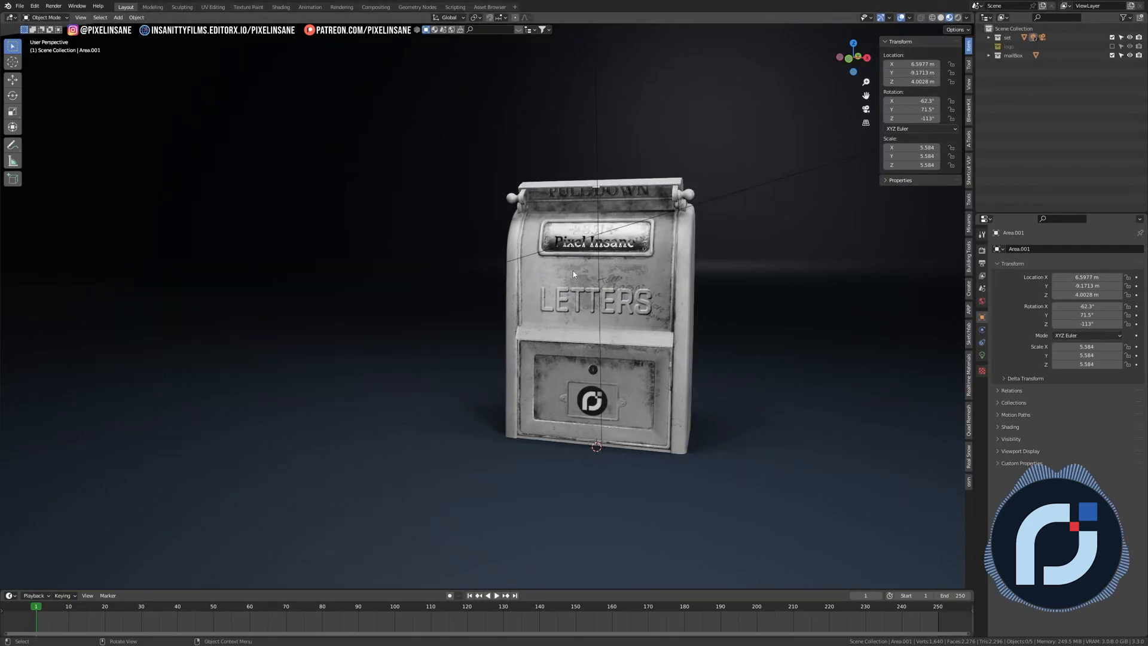
- Delete the existing backdrop plane, Plane.001, from the set collection
click(989, 37)
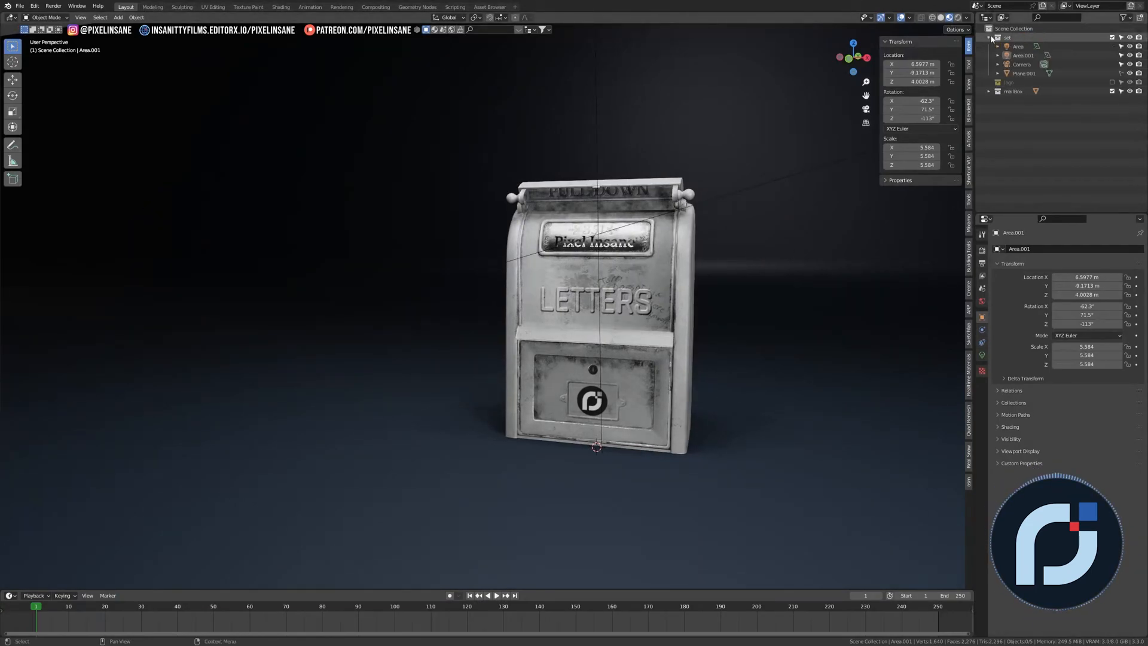
click(658, 104)
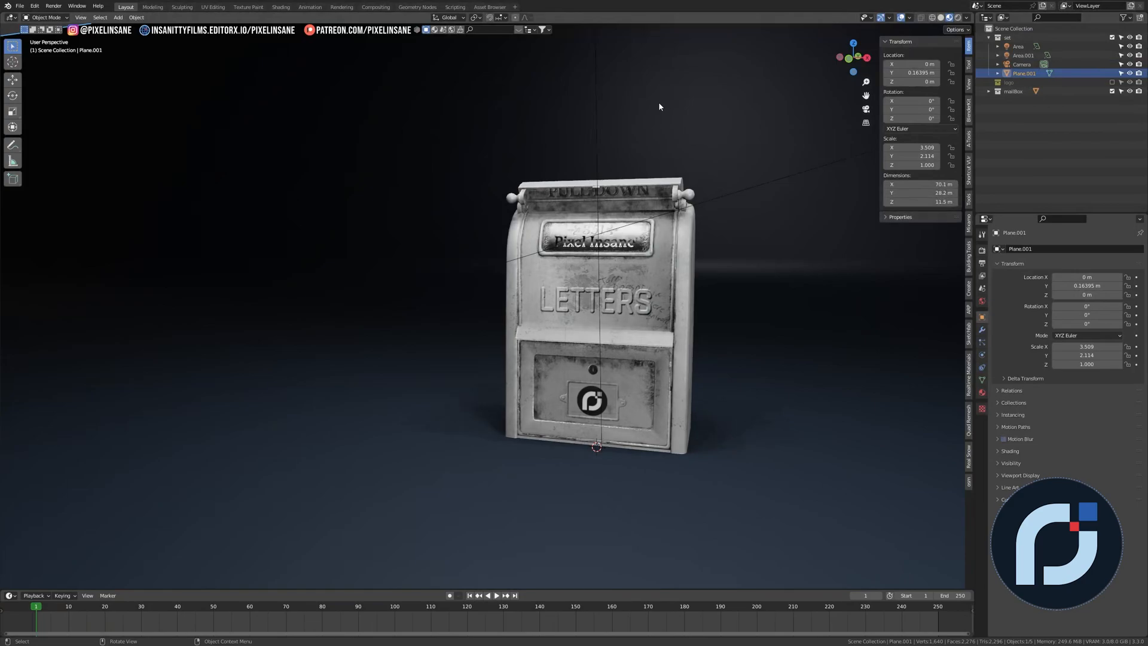
key(x)
click(591, 124)
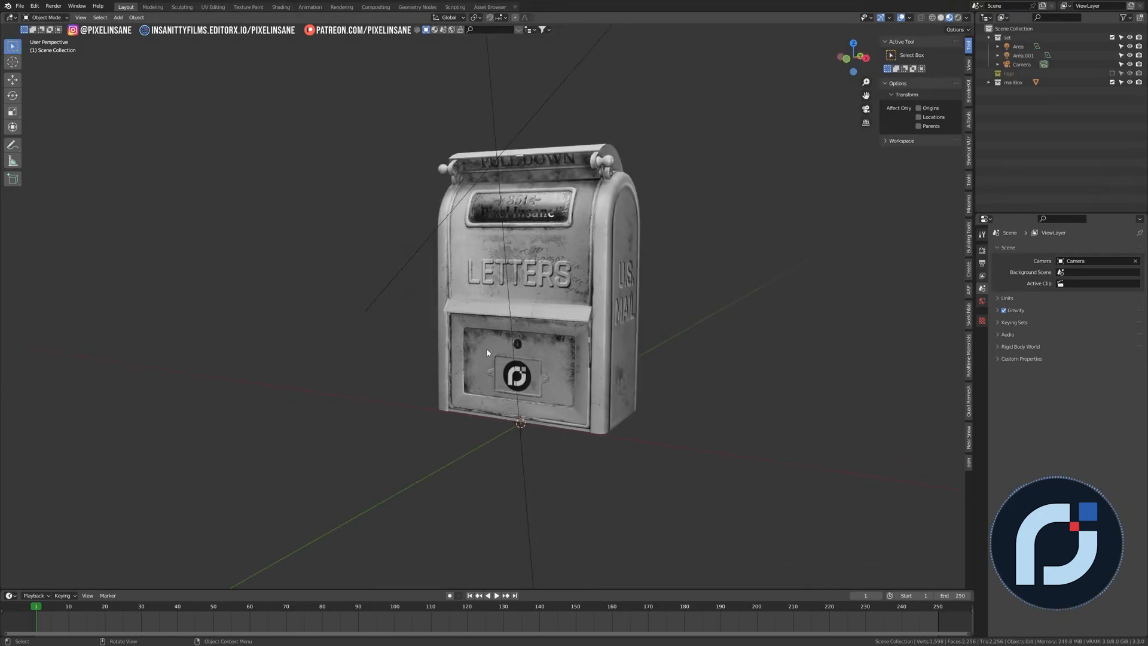
- Add a new plane under the mailbox and scale it up uniformly to about 2.03
scroll(487, 348, down, 2)
middle_drag(486, 348, 491, 353)
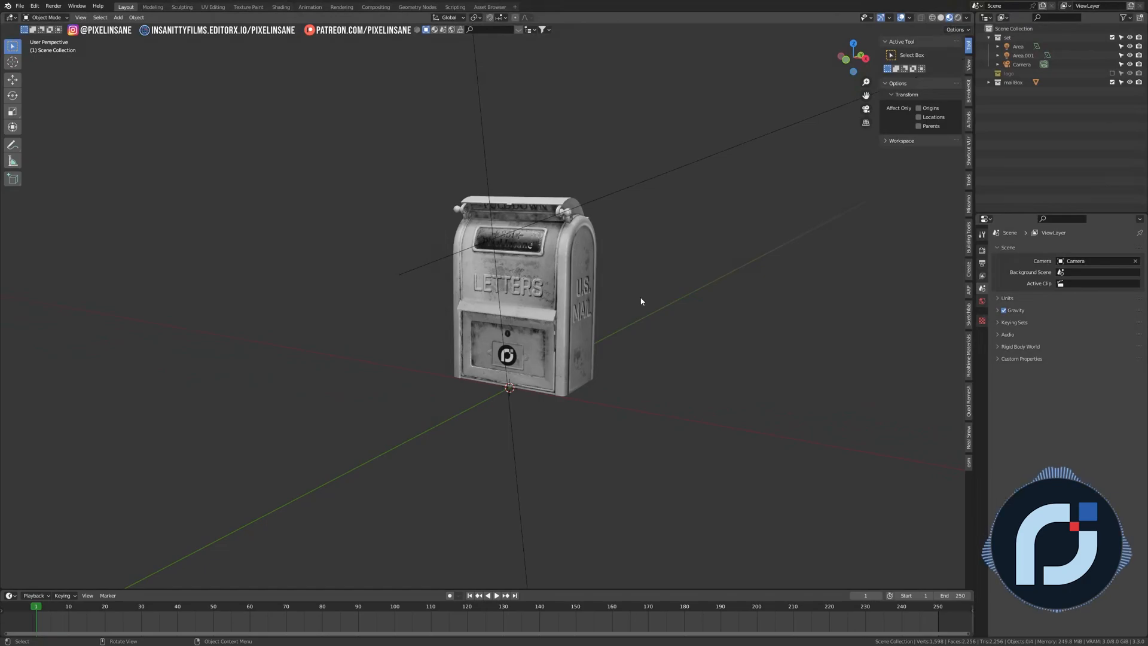
key(shift+a)
mouse_move(641, 301)
click(676, 299)
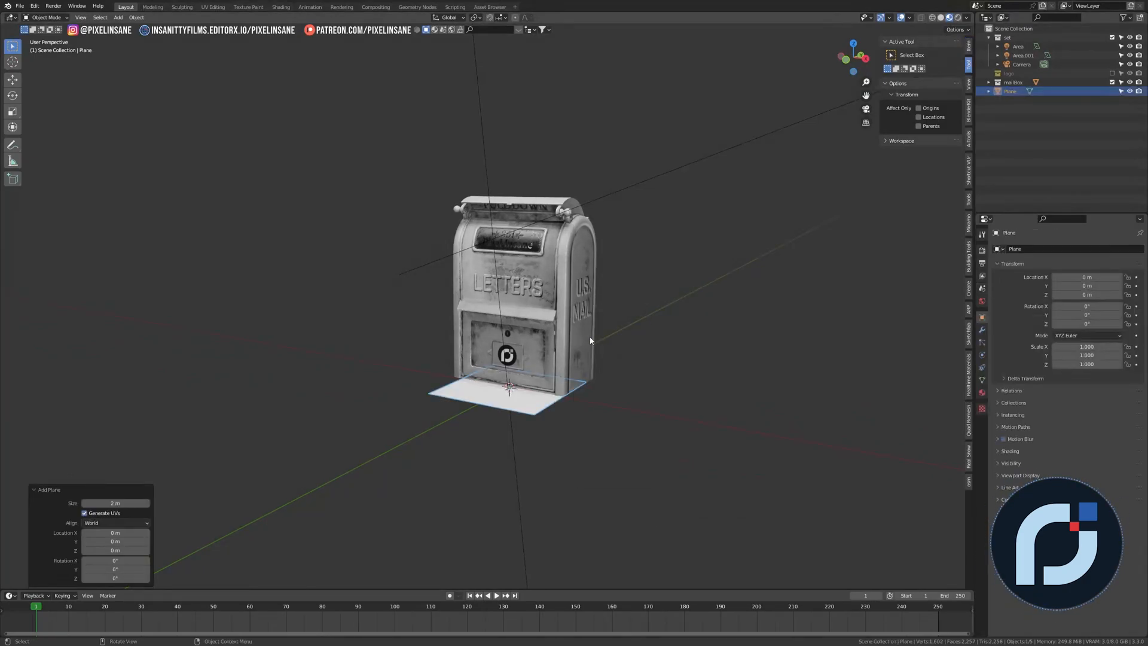
key(s)
click(673, 337)
- Extrude the plane's edge behind the mailbox straight up along Z to form a wall slightly taller than the mailbox
middle_drag(673, 337, 644, 356)
key(Tab)
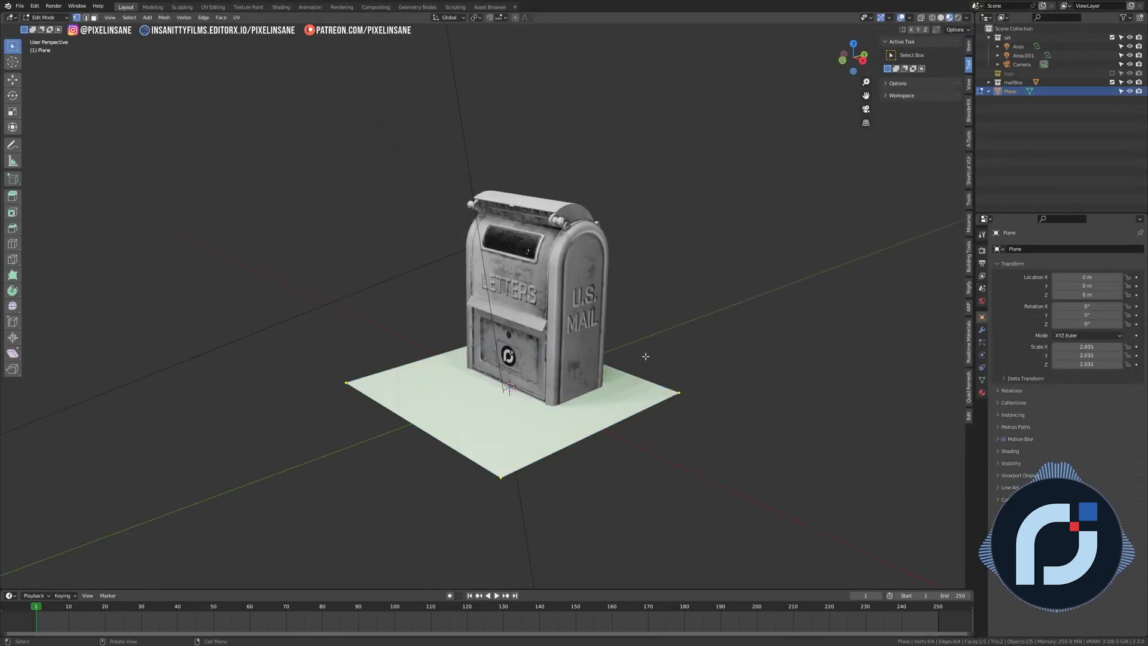
key(2)
click(641, 371)
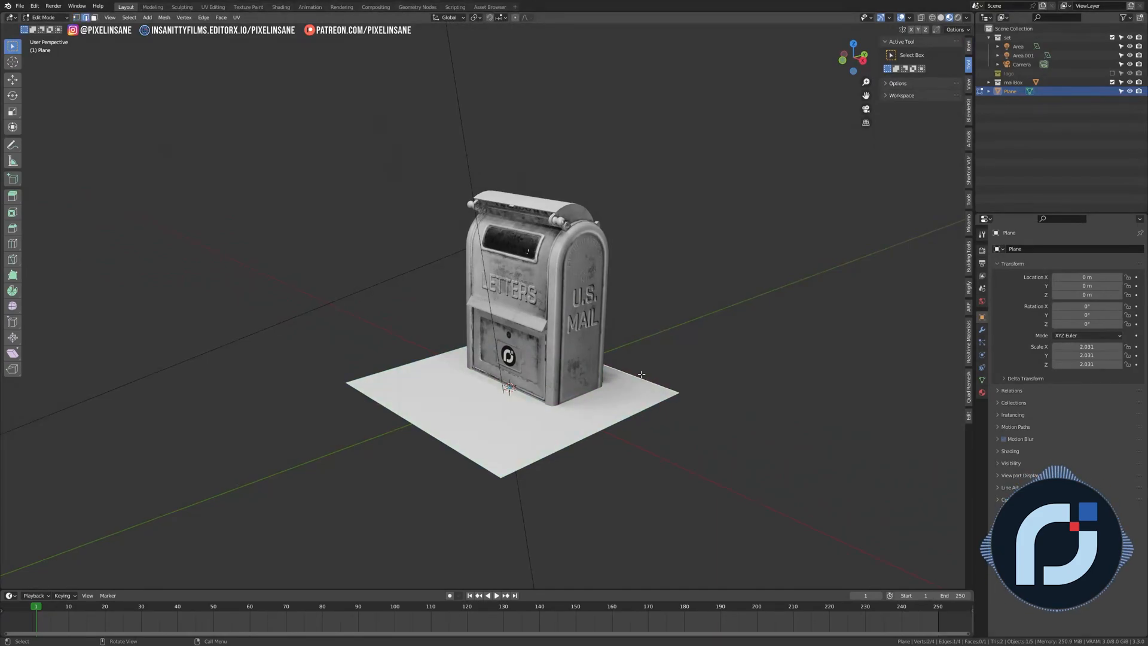
key(e)
key(z)
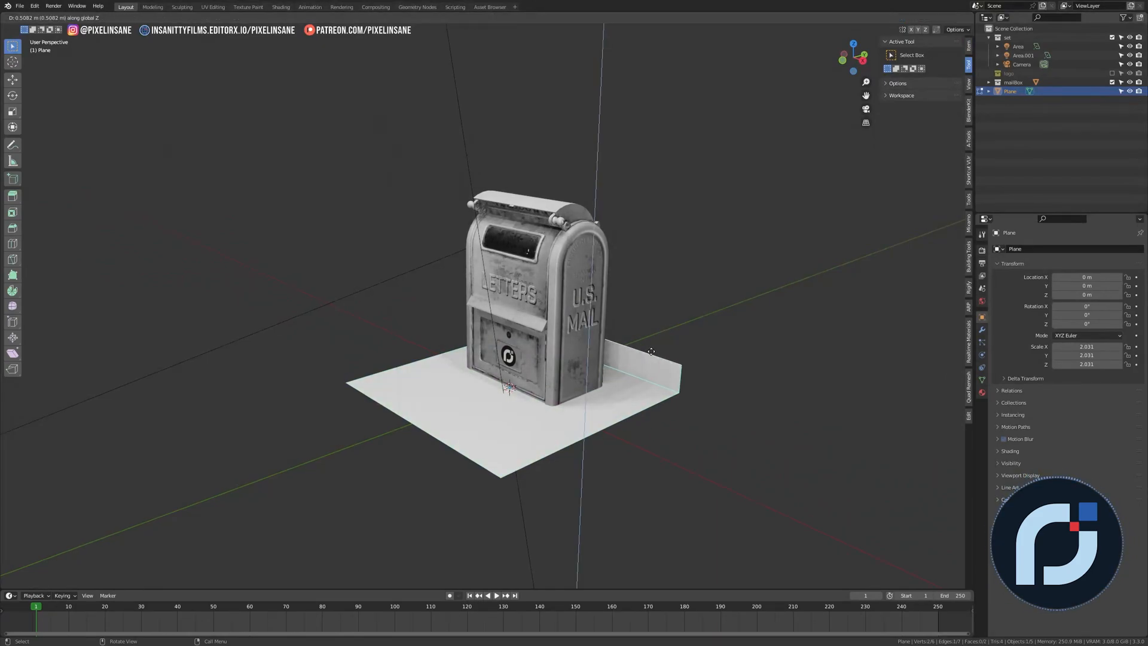
click(662, 212)
- Subdivide the whole floor-and-wall mesh four times with one cut each and return to Object Mode
middle_drag(662, 214, 635, 222)
key(1)
key(a)
right_click(613, 296)
click(613, 296)
key(shift+r)
key(shift+r)
key(shift+r)
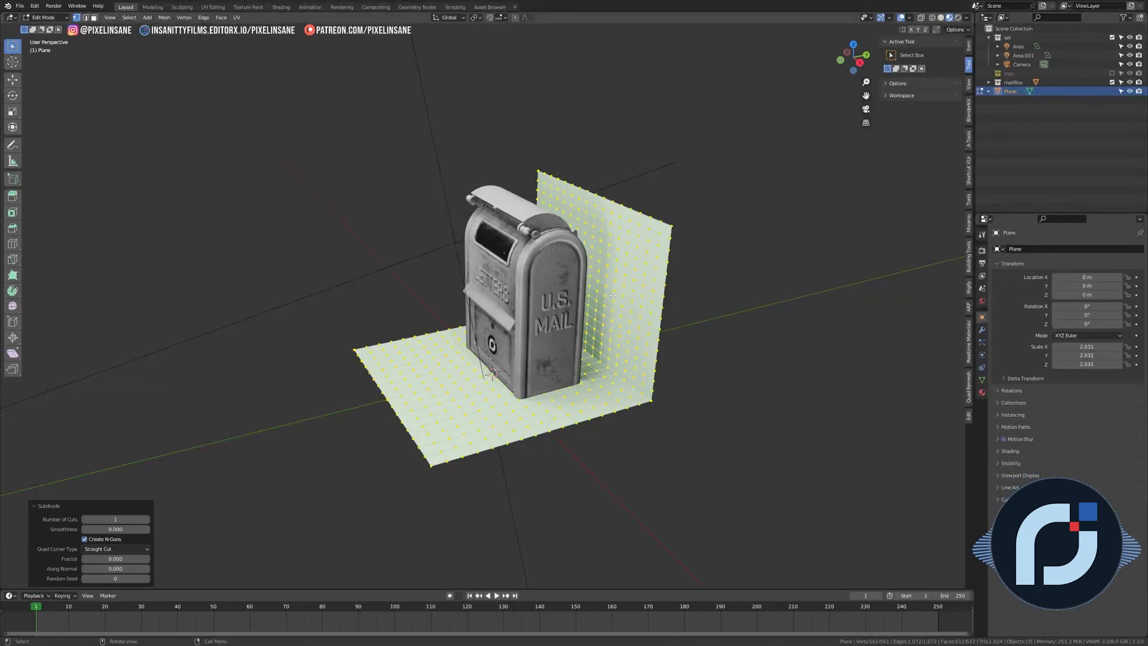
key(Tab)
- Apply the wall material from the Materials asset library to the floor-and-wall plane
middle_drag(613, 295, 596, 290)
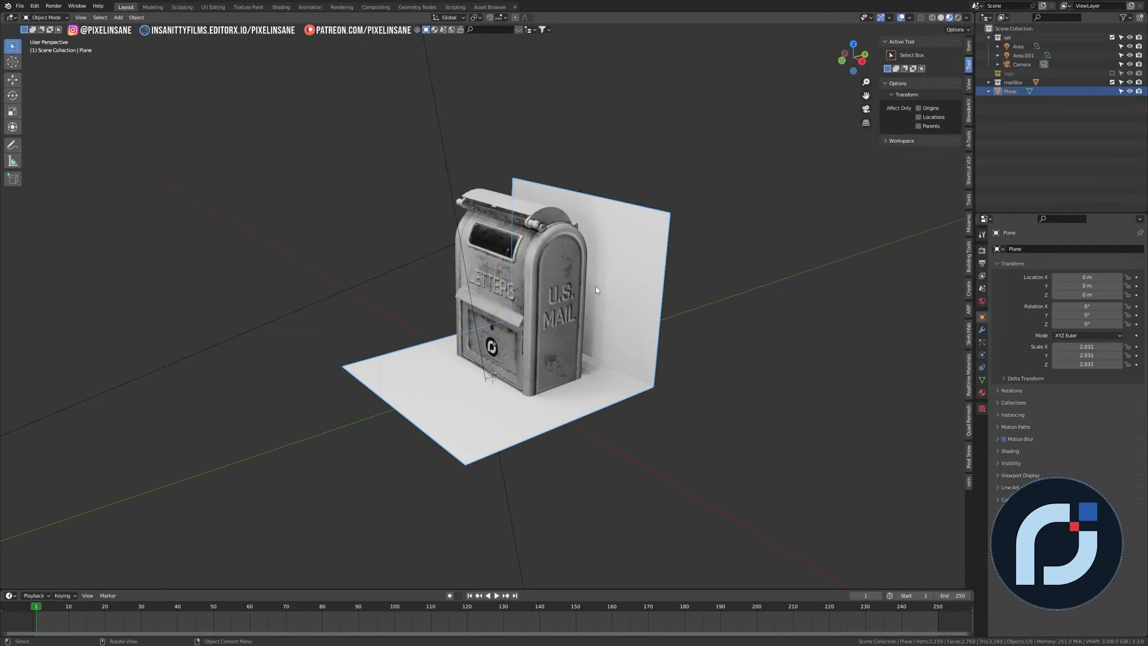
scroll(595, 290, up, 2)
click(499, 8)
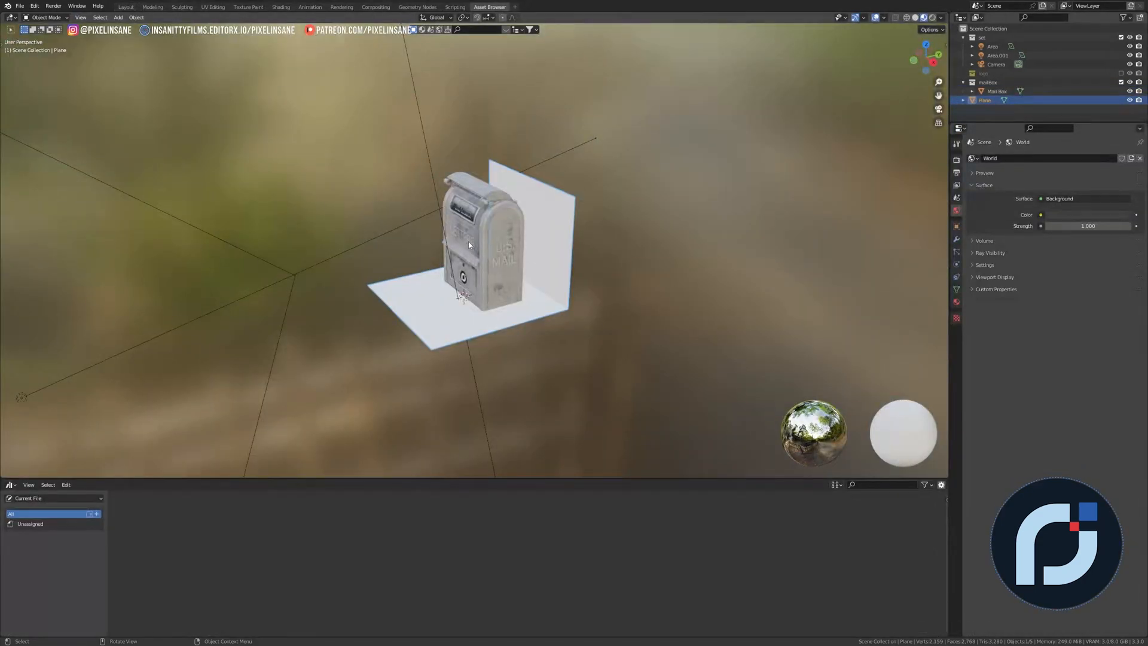
click(51, 499)
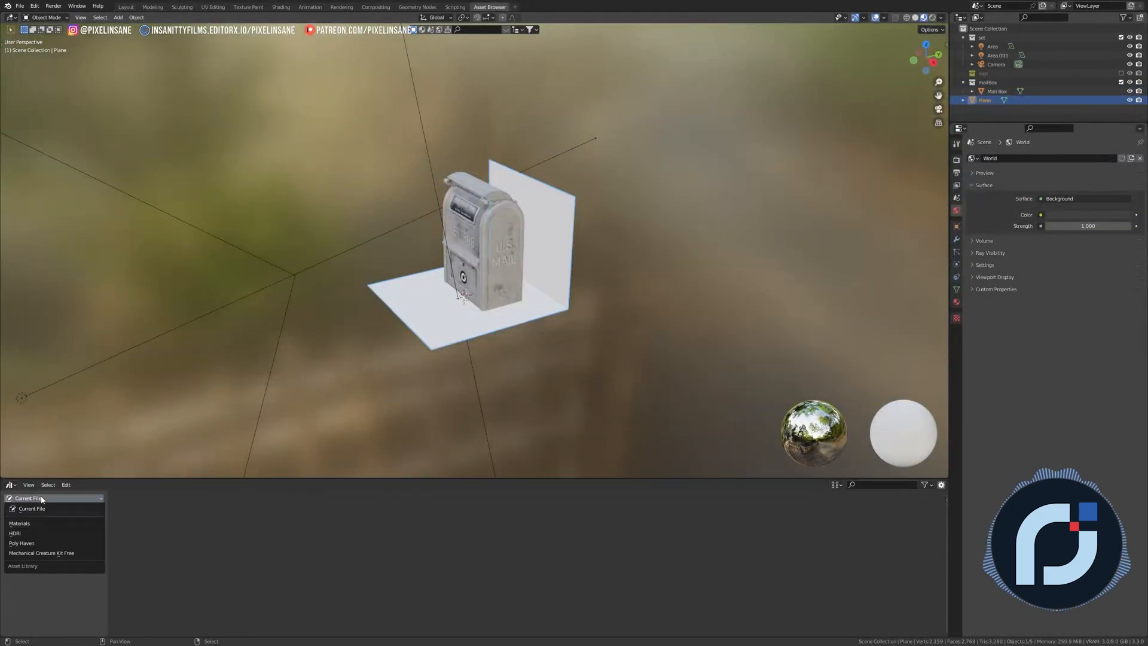
click(31, 525)
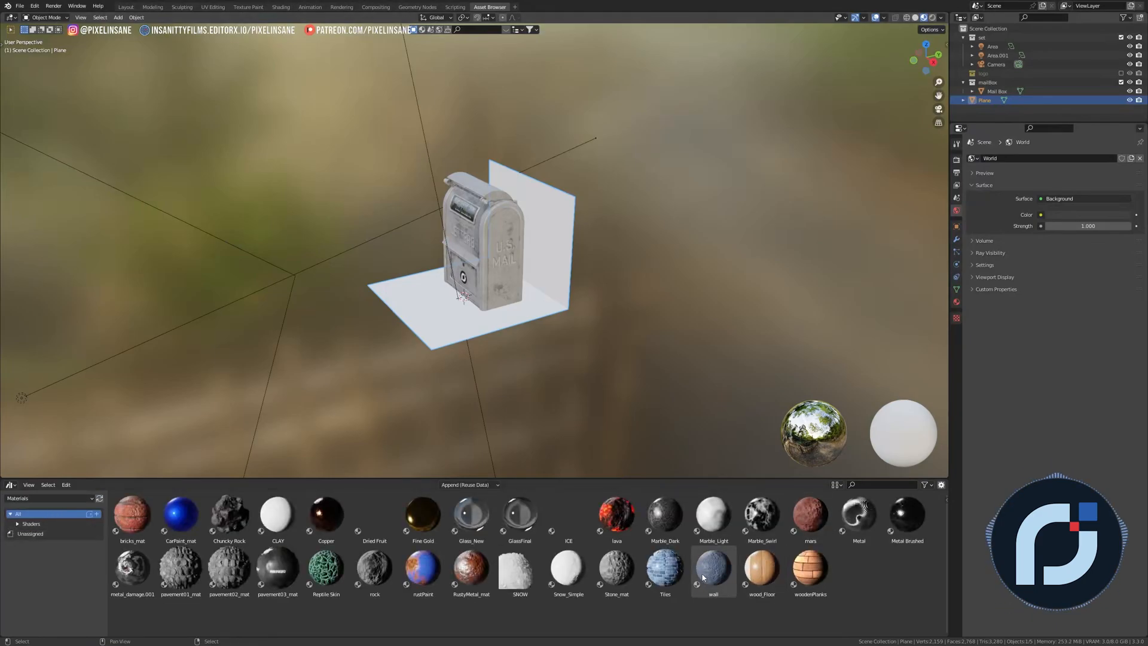
drag(709, 575, 563, 222)
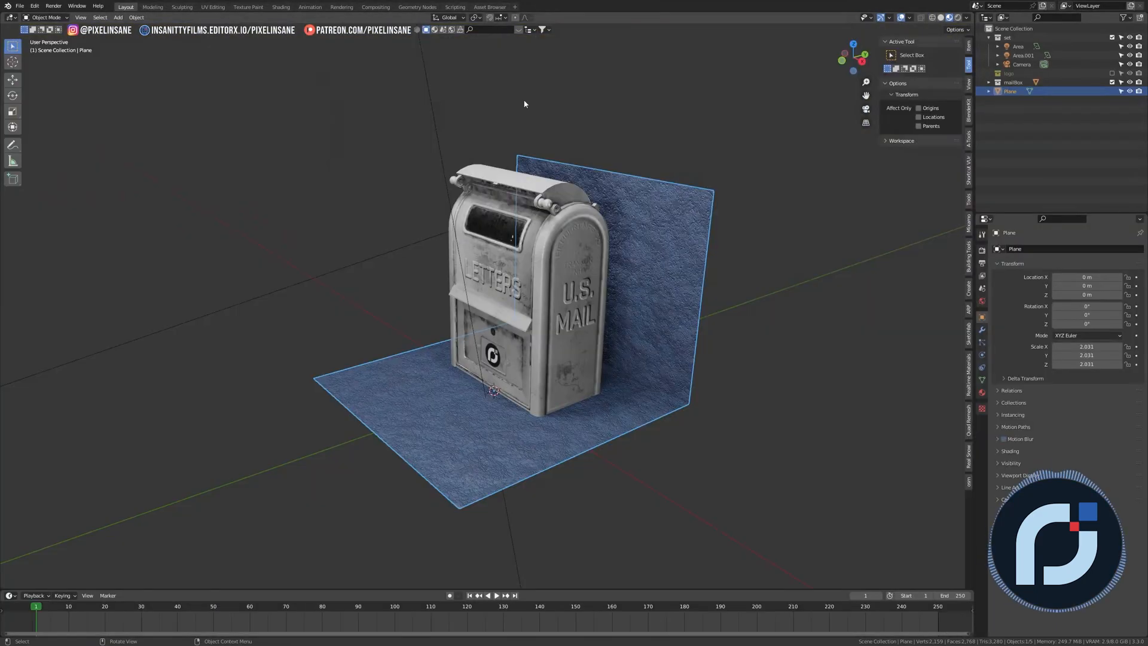
- Set the Detail of both Noise Texture nodes in the wall material to 6
click(281, 7)
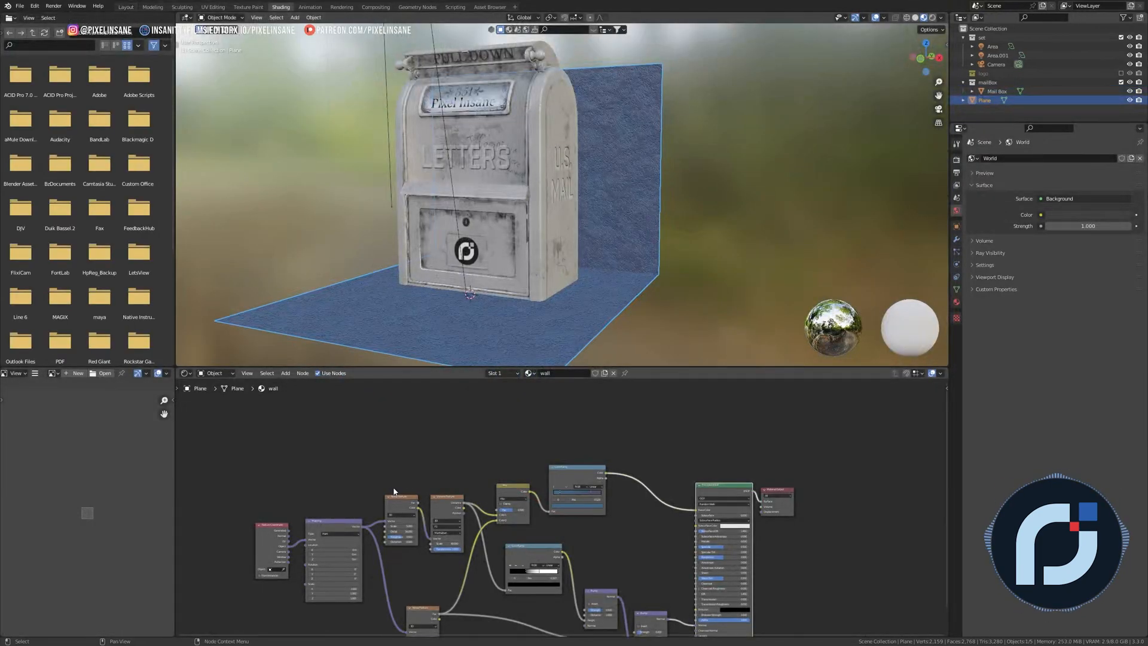
middle_drag(418, 531, 456, 471)
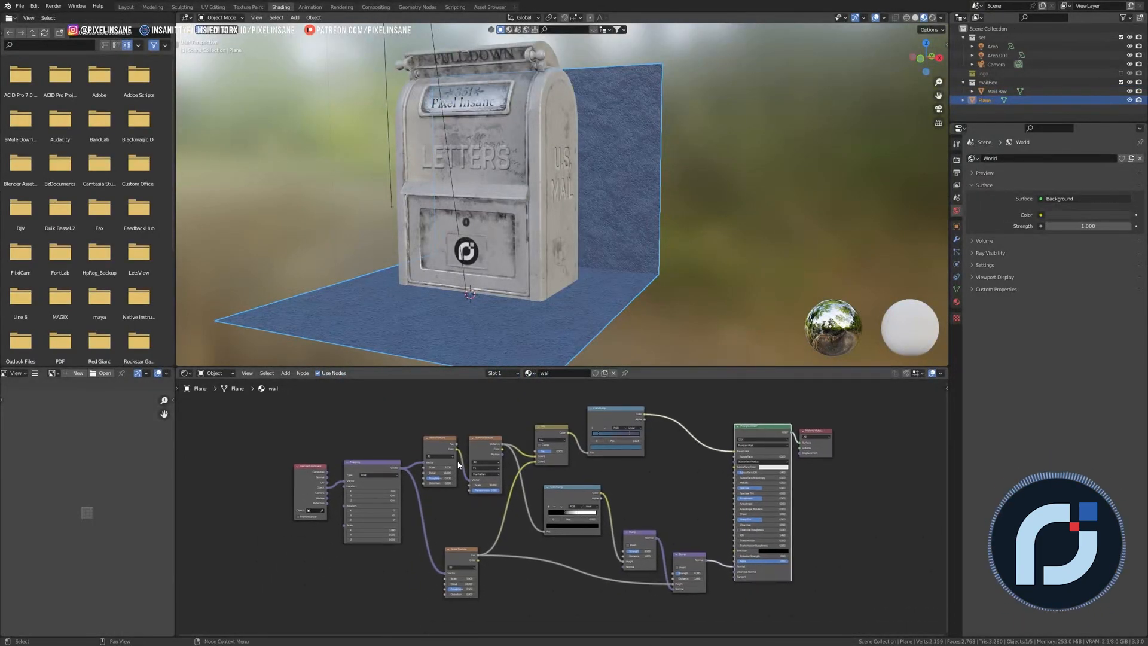
scroll(434, 475, up, 2)
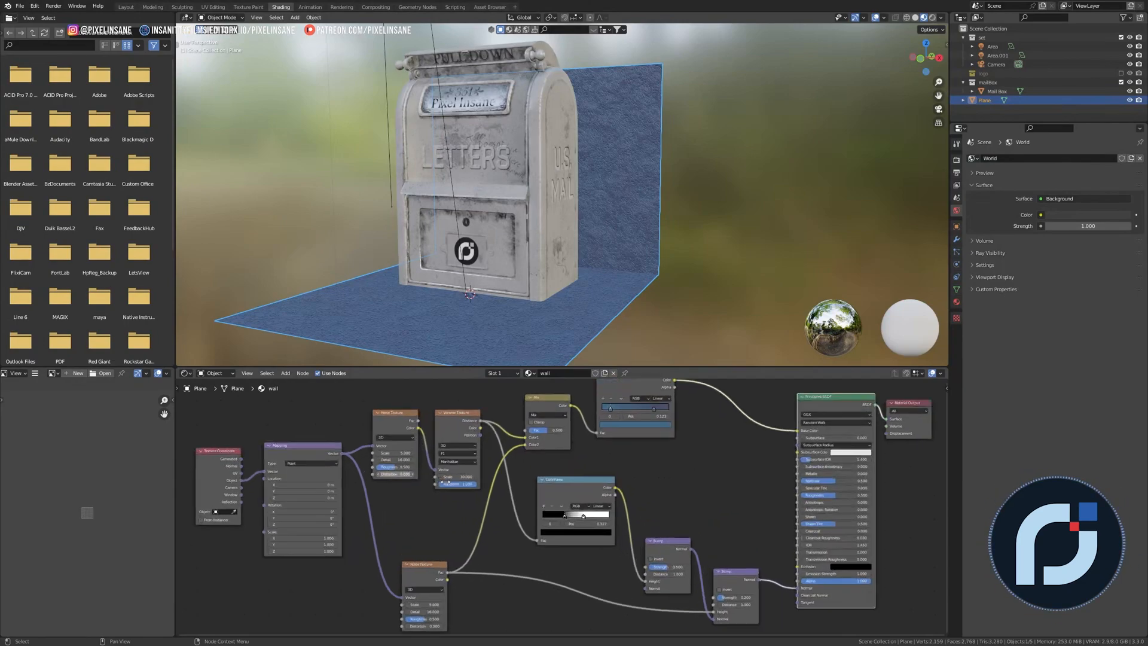
double_click(408, 461)
text(6)
key(Return)
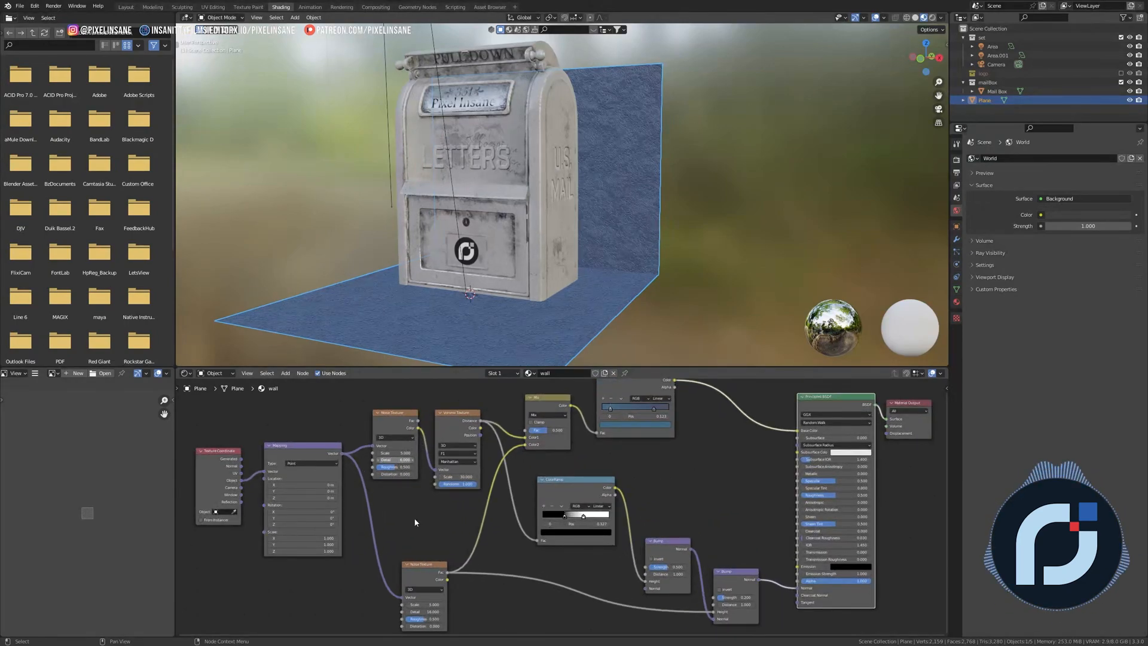
double_click(421, 612)
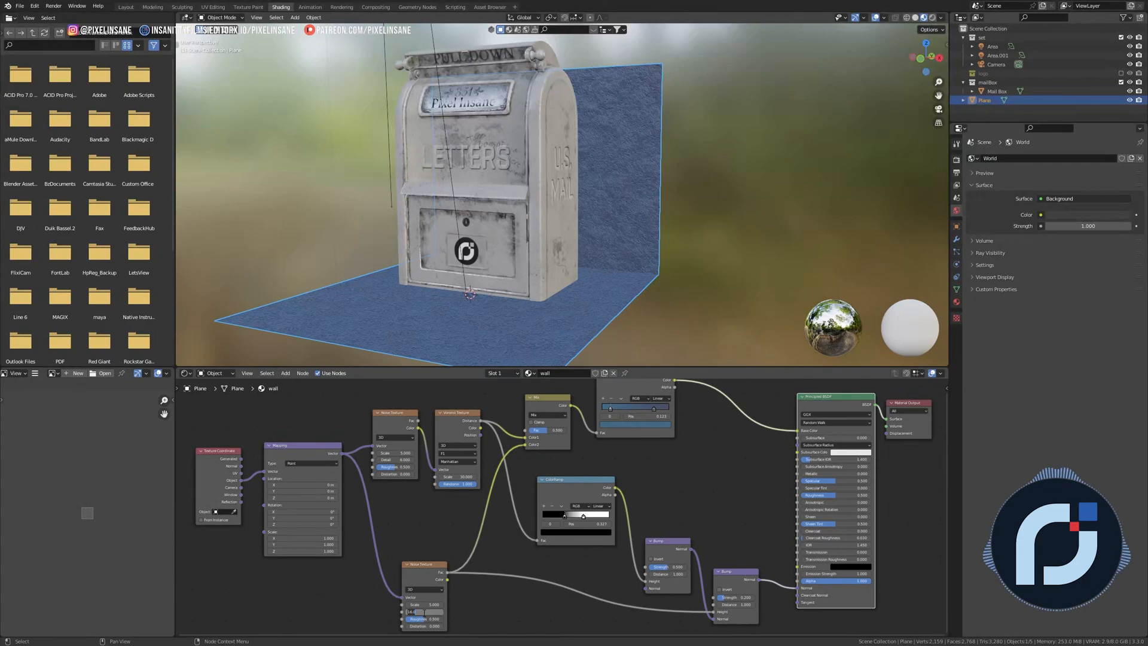
text(6)
key(Return)
middle_drag(487, 144, 399, 116)
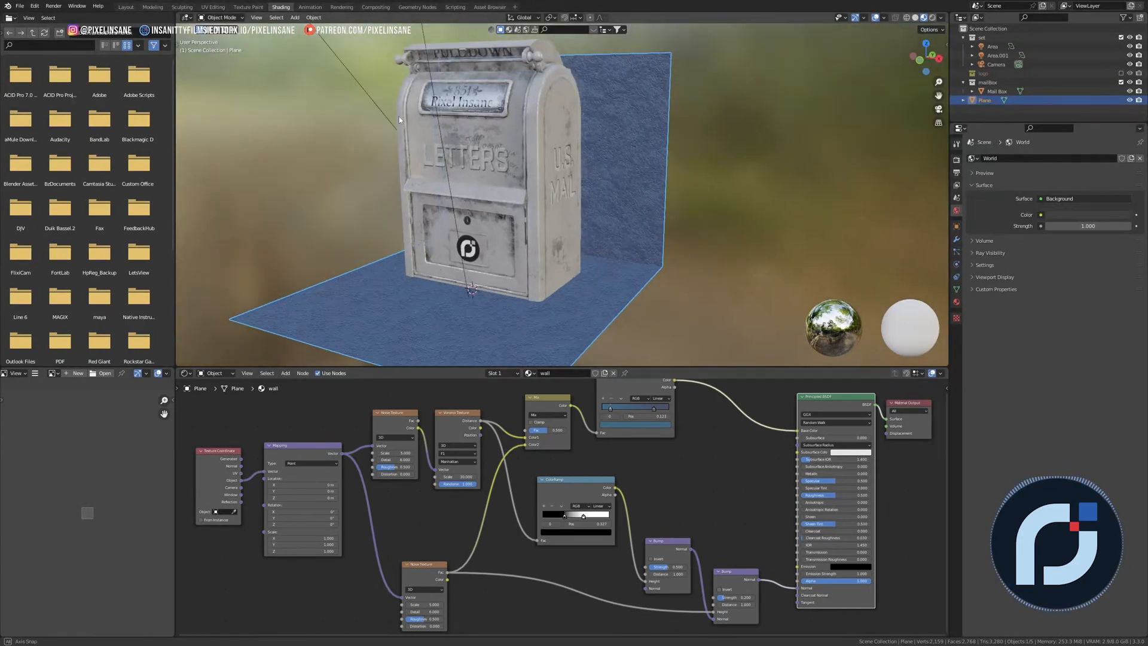
click(126, 6)
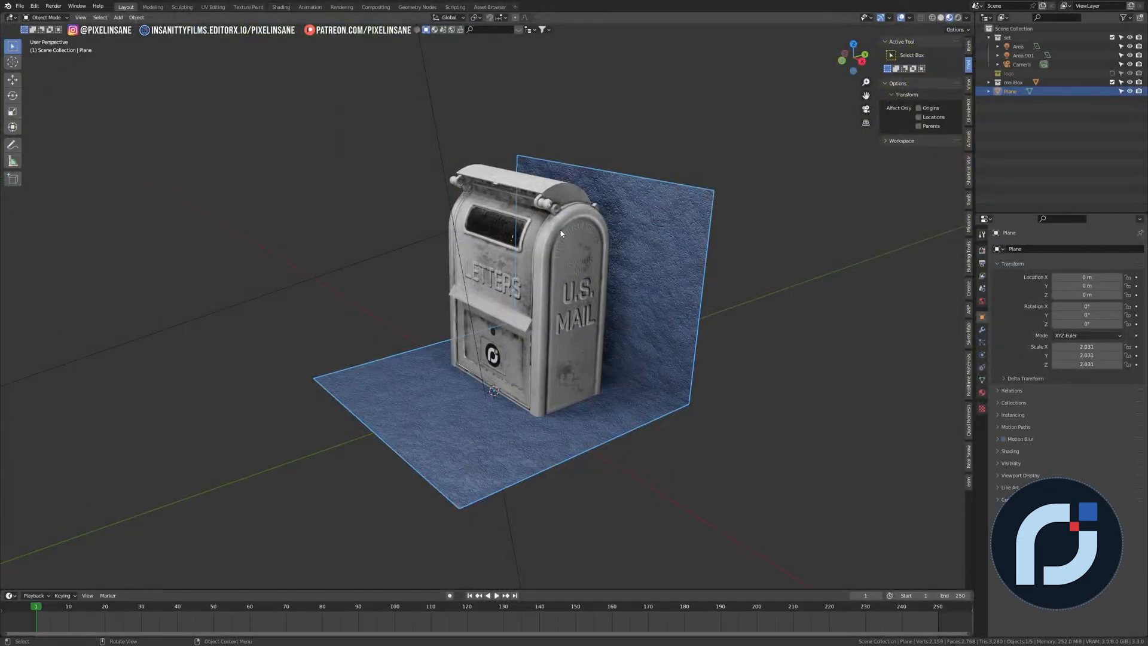
scroll(560, 233, up, 1)
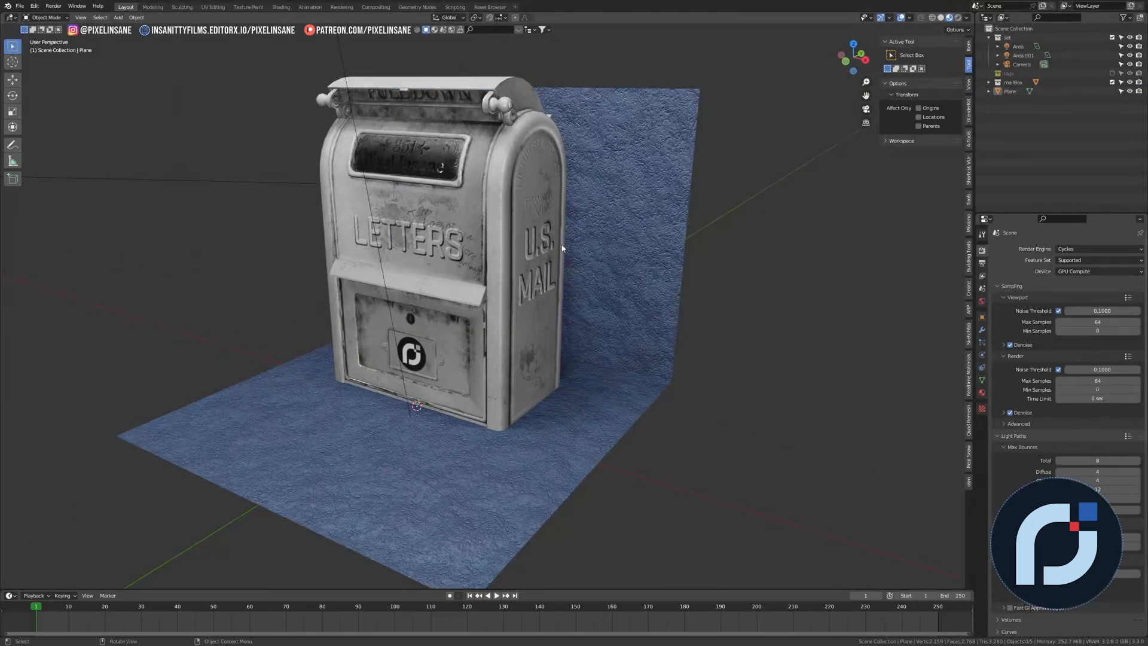
middle_drag(562, 247, 584, 215)
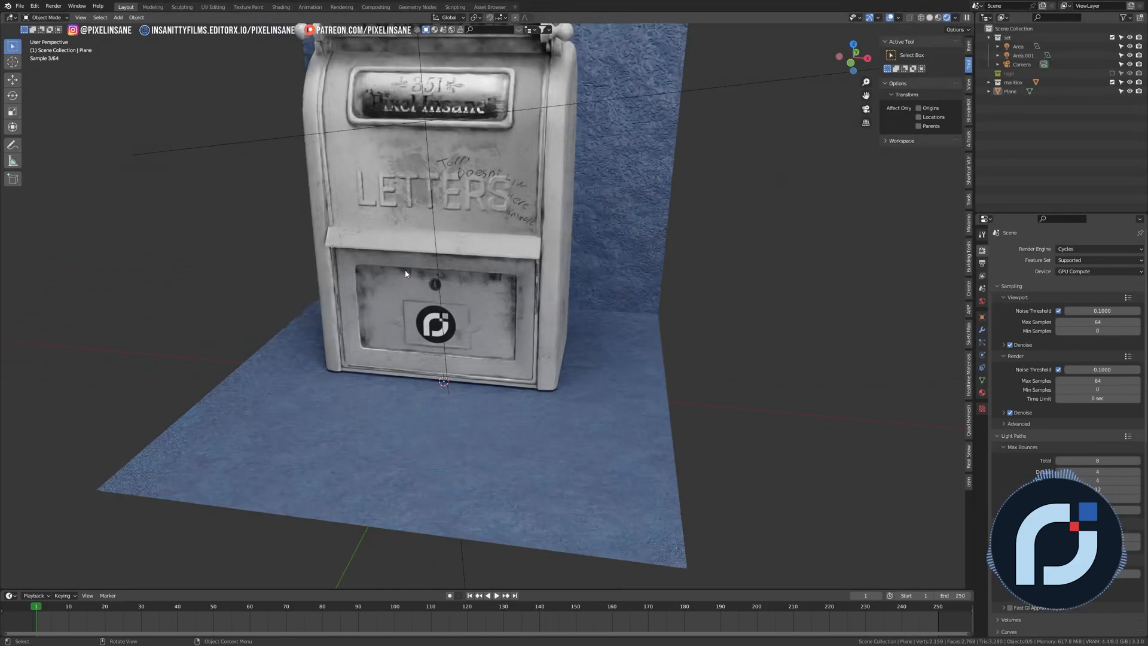
middle_drag(559, 293, 529, 289)
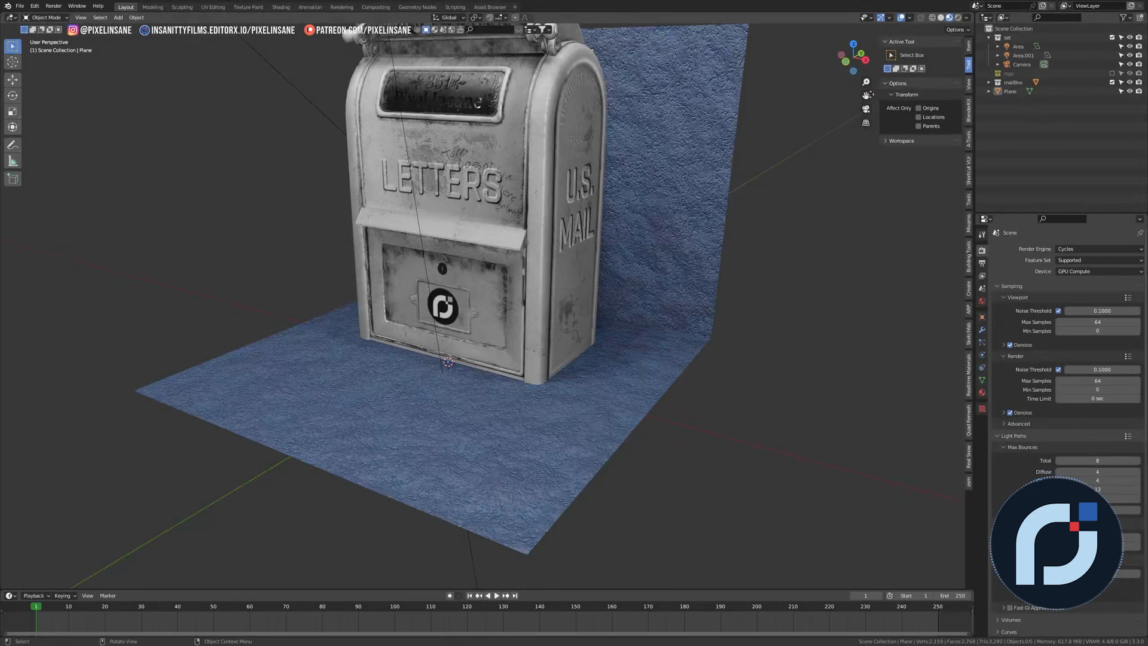
- Preview the backdrop material's upper Noise Texture and its Voronoi Texture in turn, spacing out the overlapping nodes around them
click(729, 136)
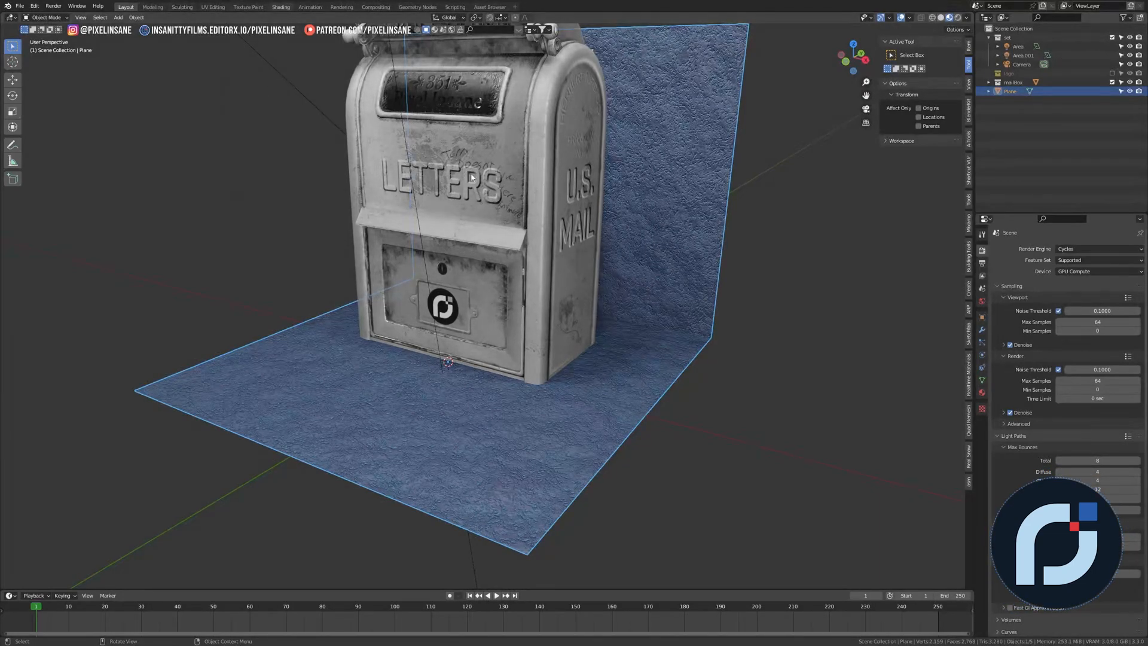
click(281, 7)
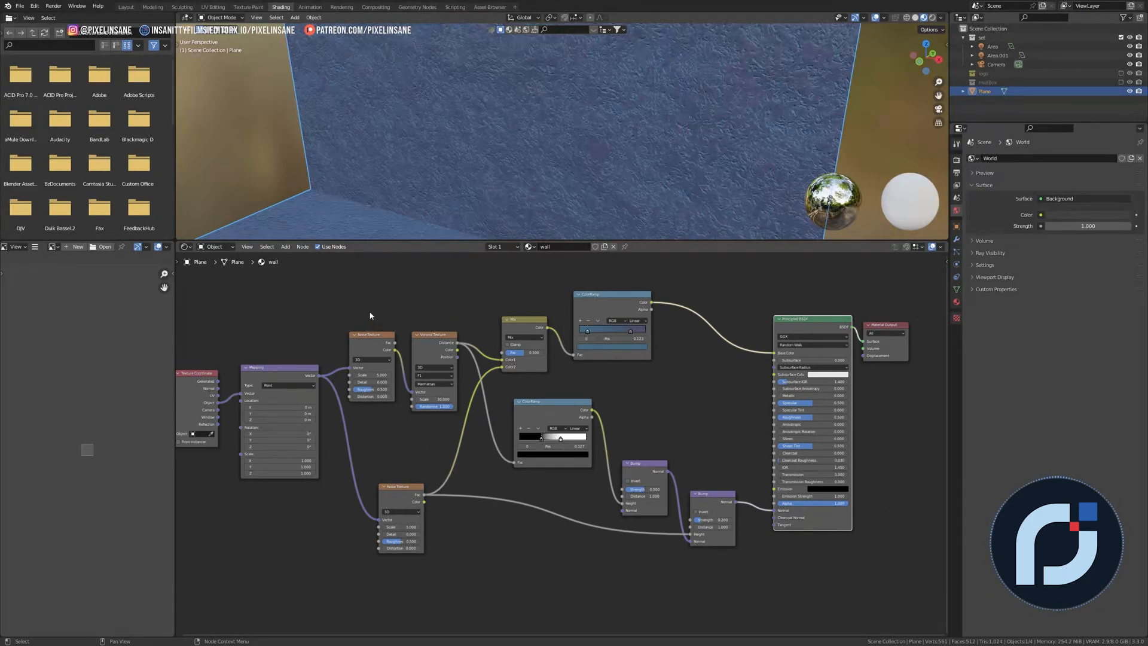
ctrl+shift+click(370, 339)
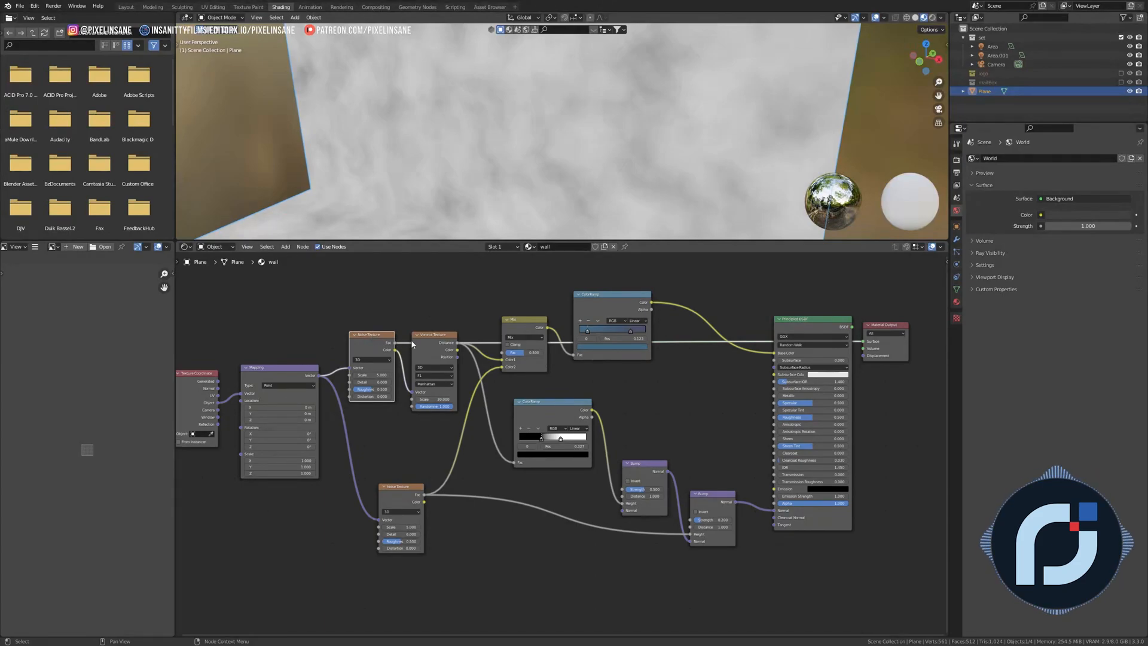
drag(433, 335, 428, 358)
drag(372, 335, 367, 330)
drag(518, 319, 520, 327)
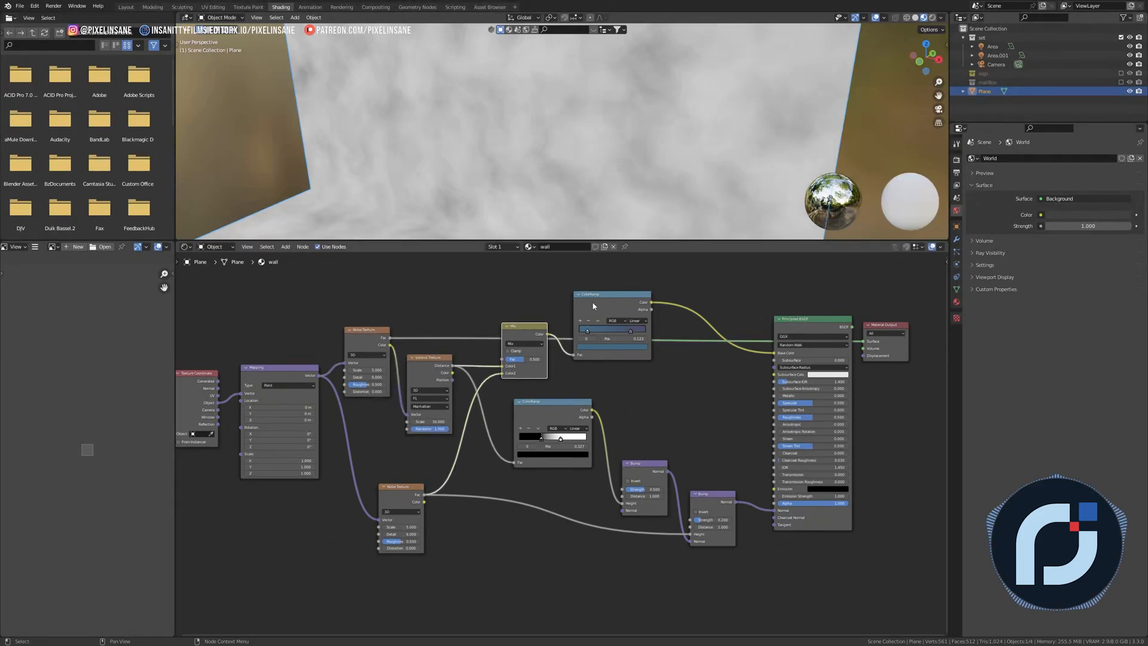
ctrl+shift+click(425, 369)
drag(426, 386, 429, 391)
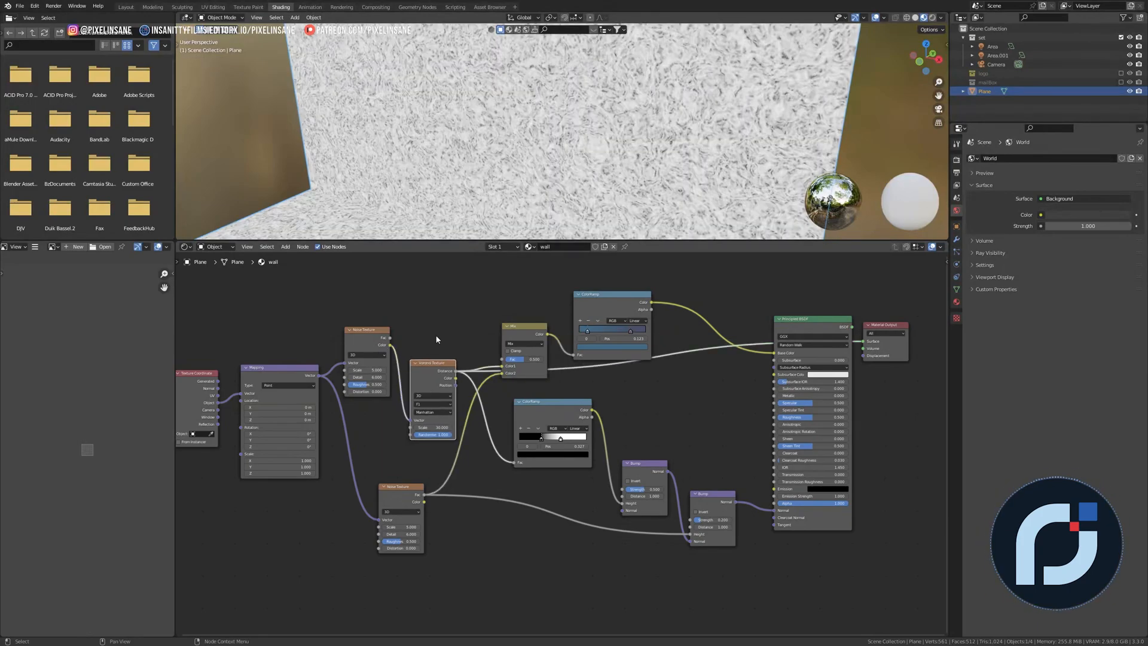
- Preview the ColorRamp that feeds the Base Color and change its first stop to a muted brown
ctrl+shift+click(597, 308)
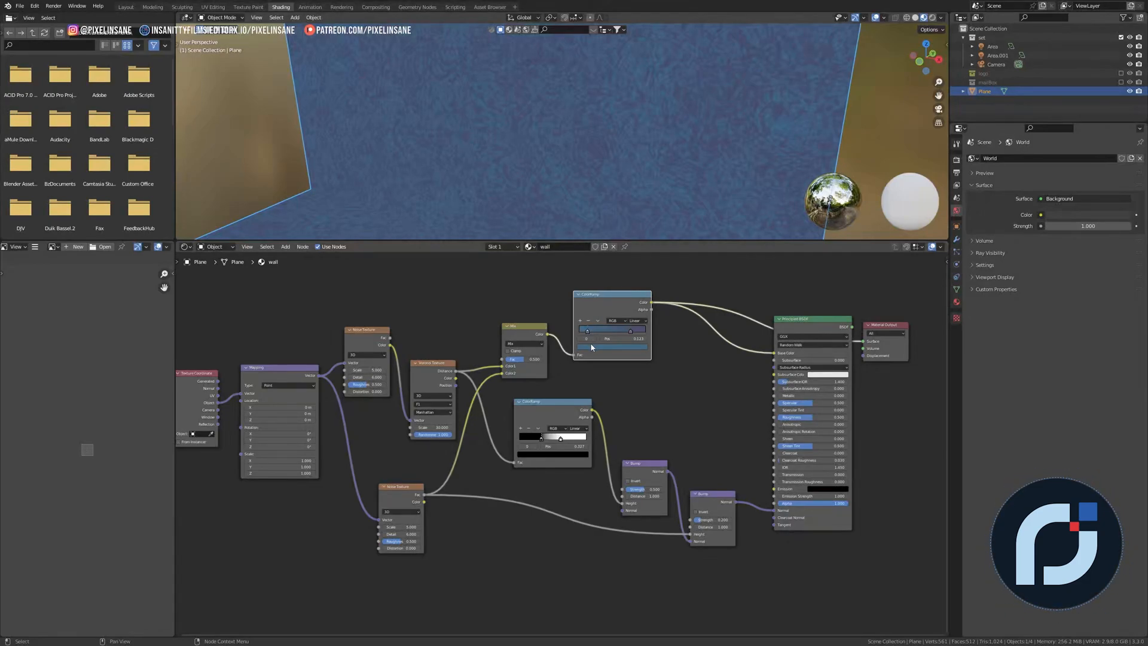
click(592, 347)
click(601, 287)
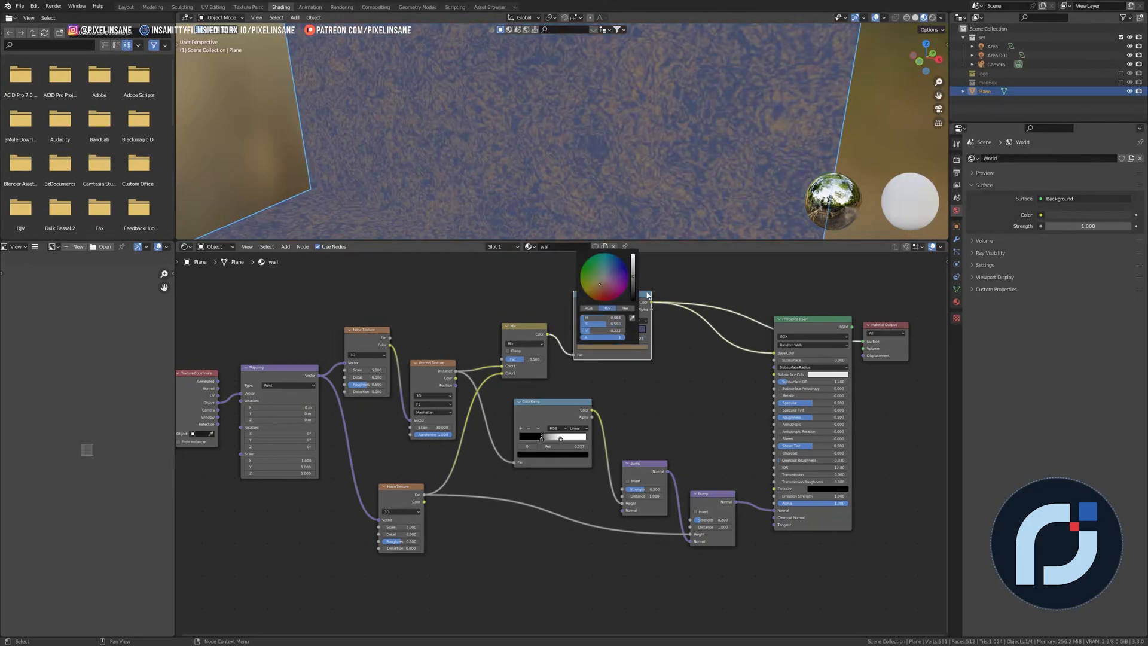
- Recolor the second stop of the Base Color ColorRamp to a dark olive brown
click(630, 347)
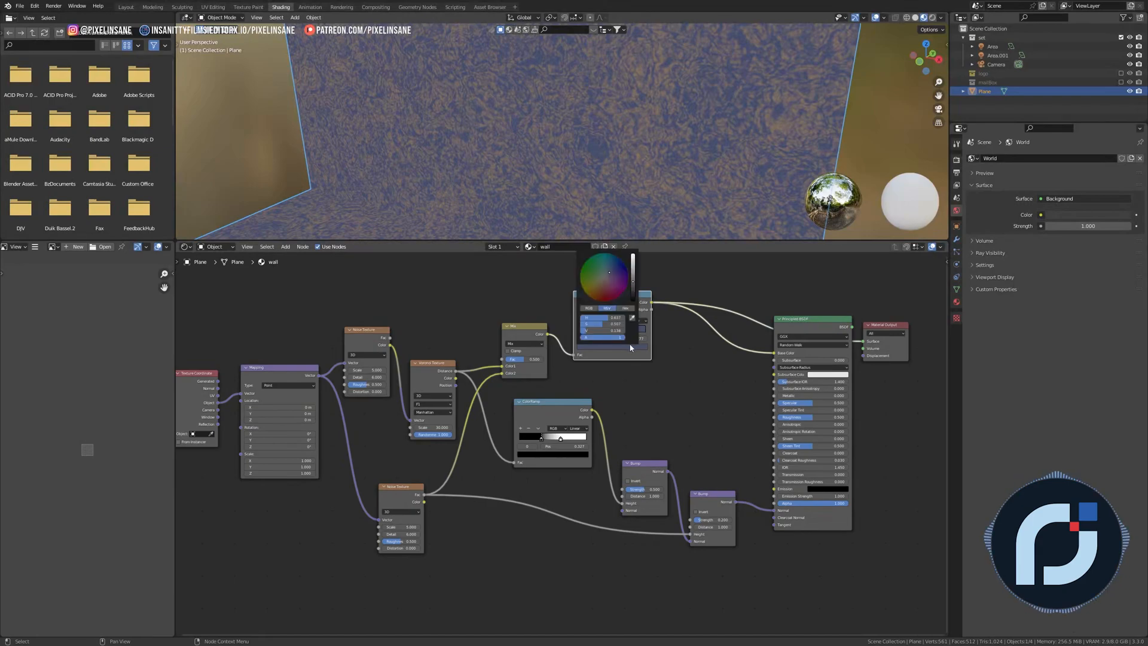
click(619, 275)
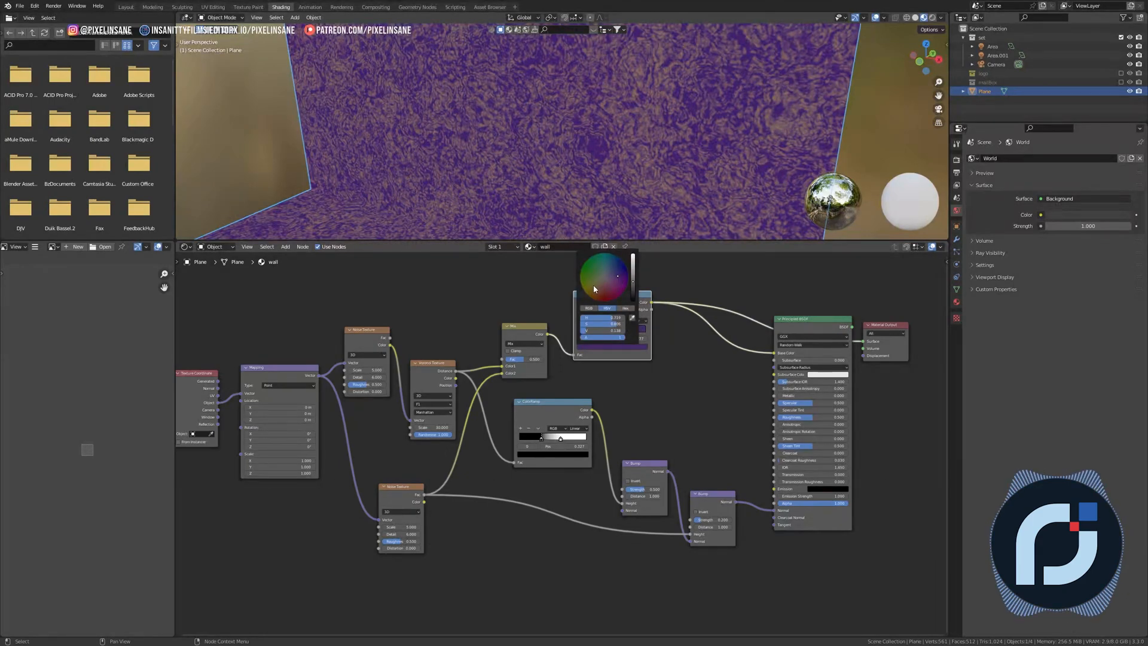
click(594, 283)
drag(592, 280, 633, 285)
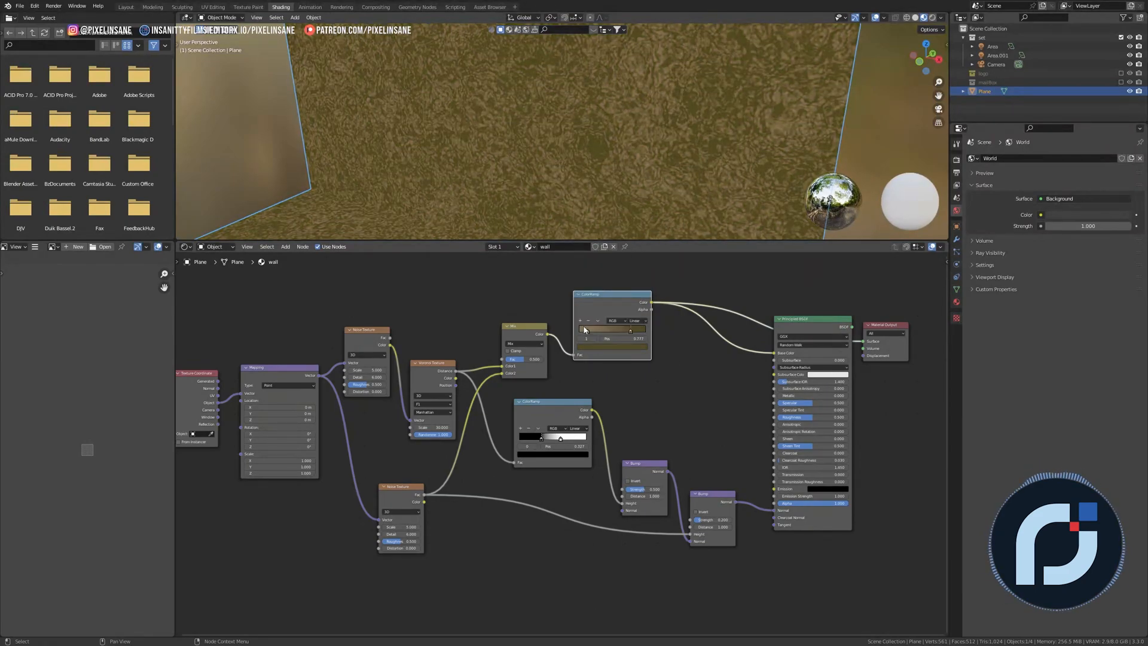
- Fine-tune the brightness of the brown first stop in the Base Color ColorRamp
click(589, 333)
click(637, 347)
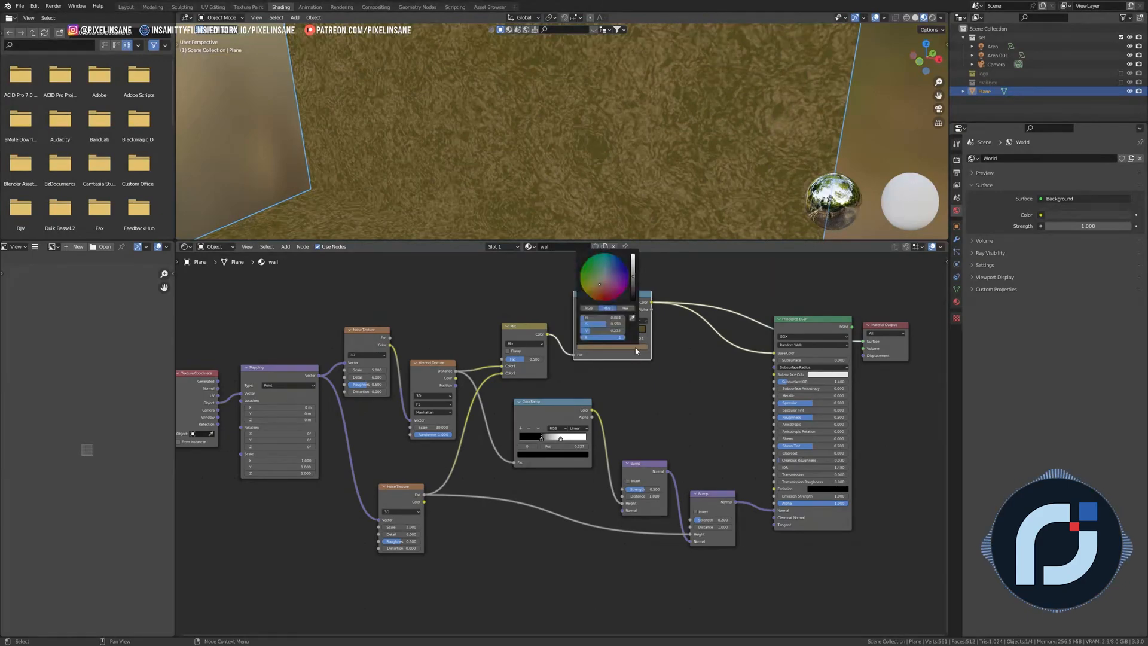
drag(634, 278, 634, 280)
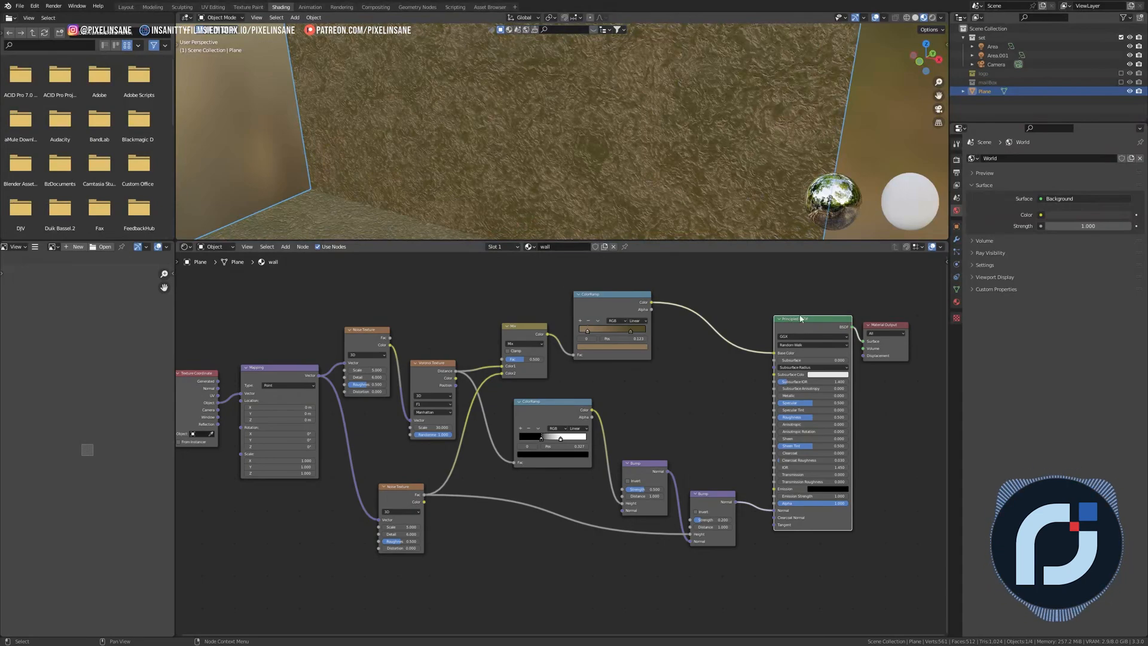
- Preview both Bump nodes and the lower Noise Texture in turn, and reconnect the Principled BSDF to the material output
click(525, 420)
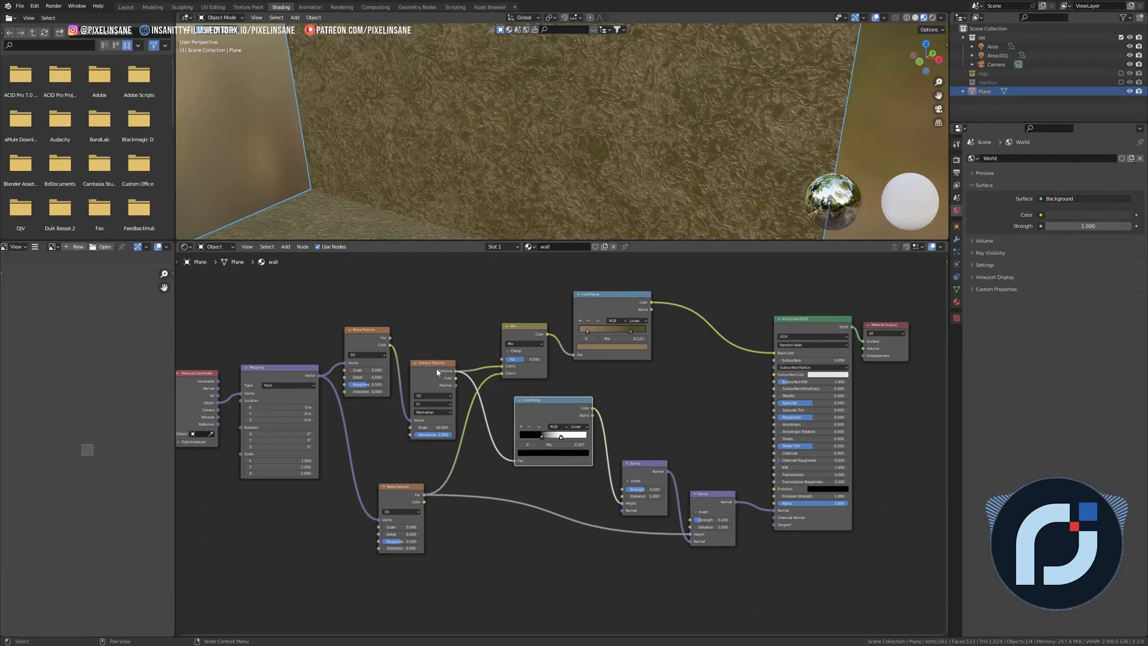
drag(642, 463, 643, 458)
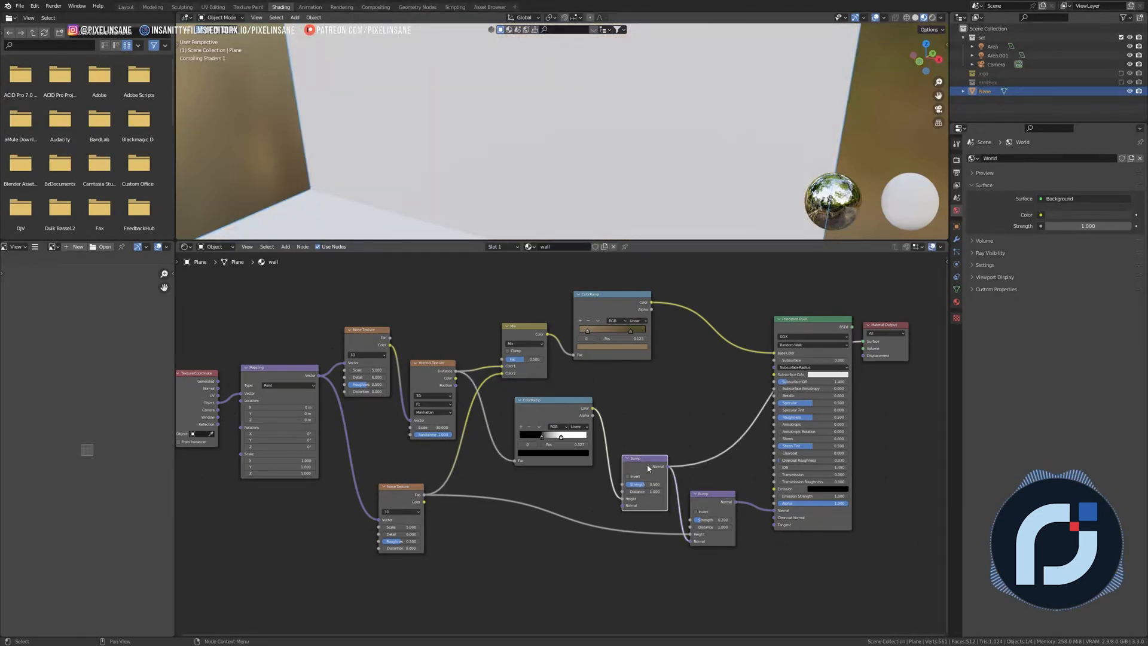
ctrl+shift+click(703, 496)
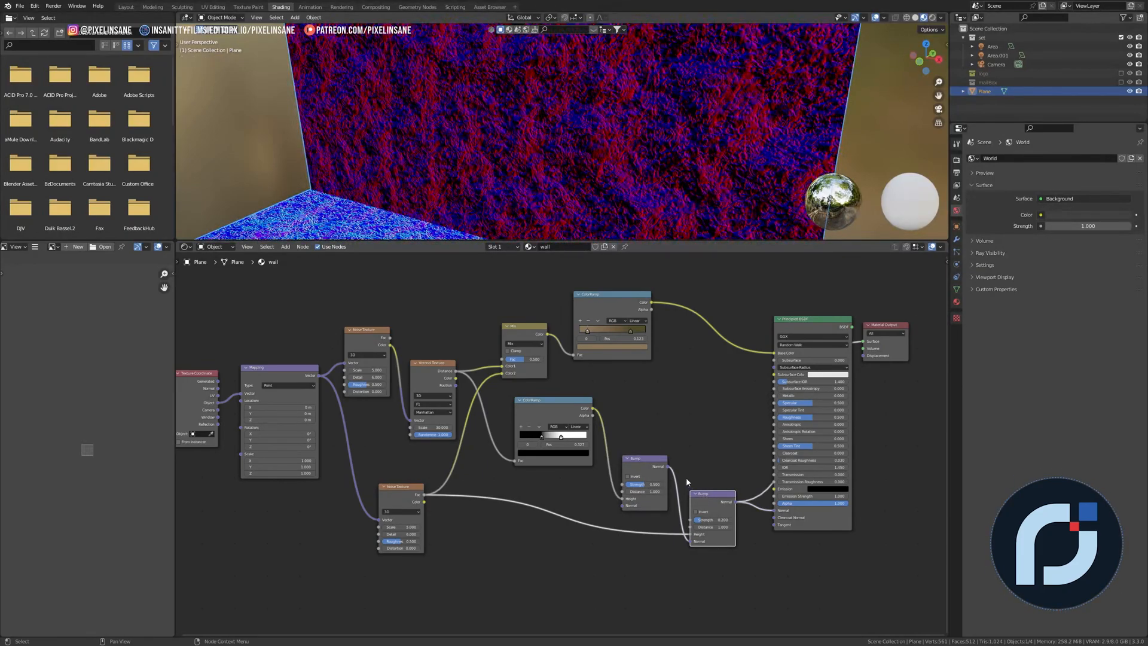
ctrl+shift+click(408, 486)
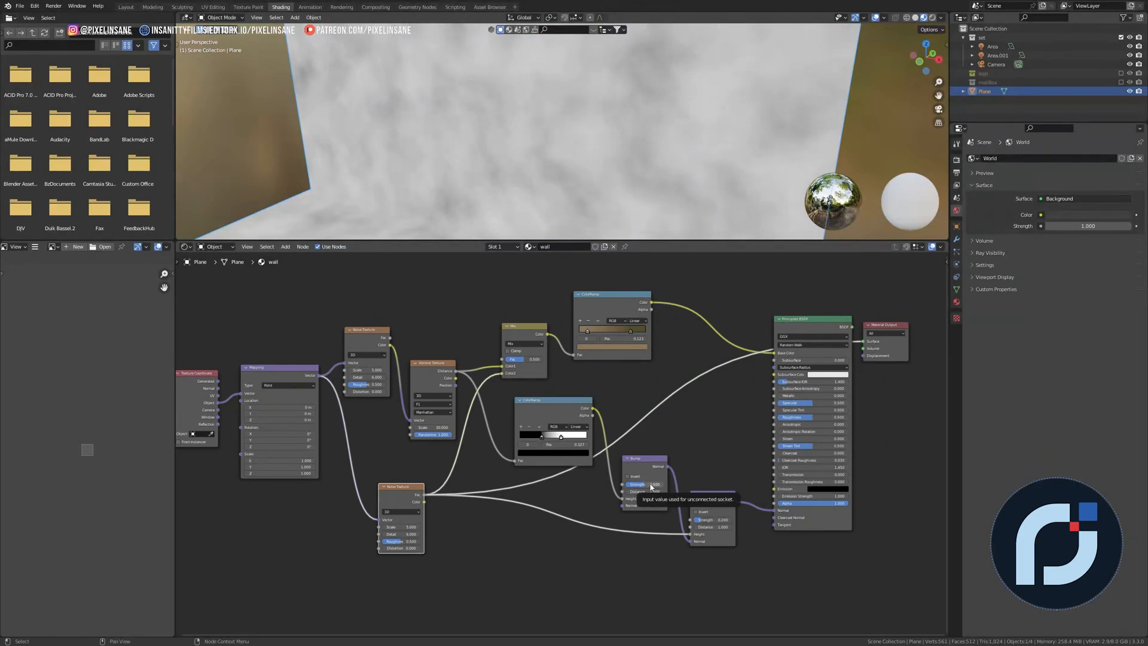
ctrl+shift+click(809, 323)
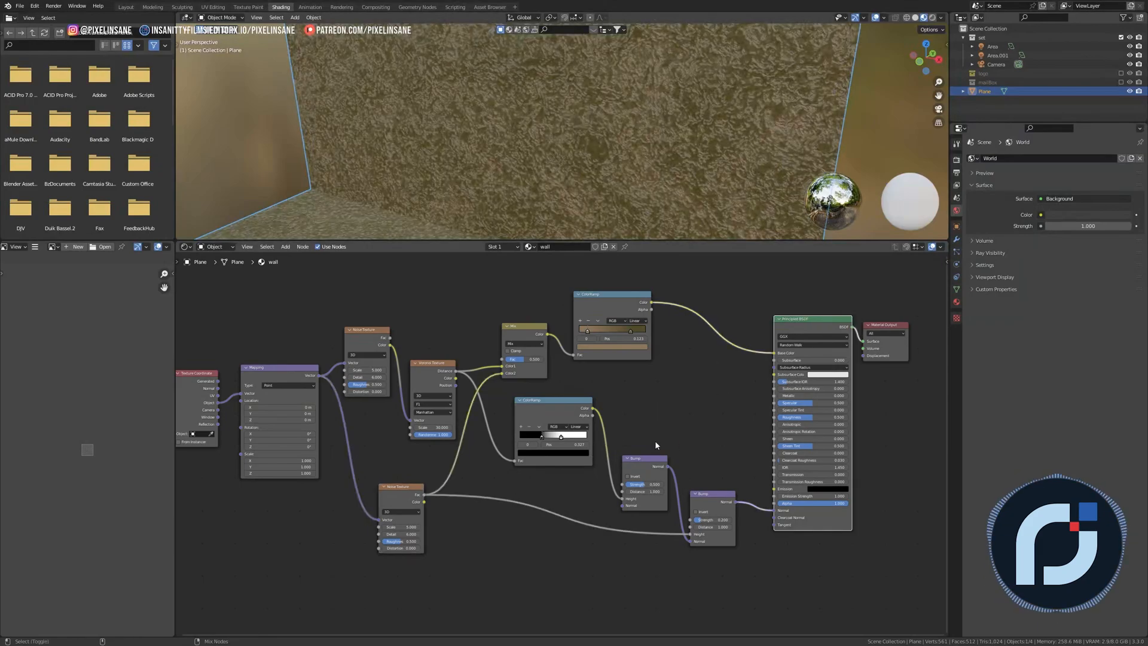
- Set the Strength of the first Bump node to 0.25 and of the second Bump node to 0.1
click(654, 483)
key(BackSpace)
text(.25)
key(Return)
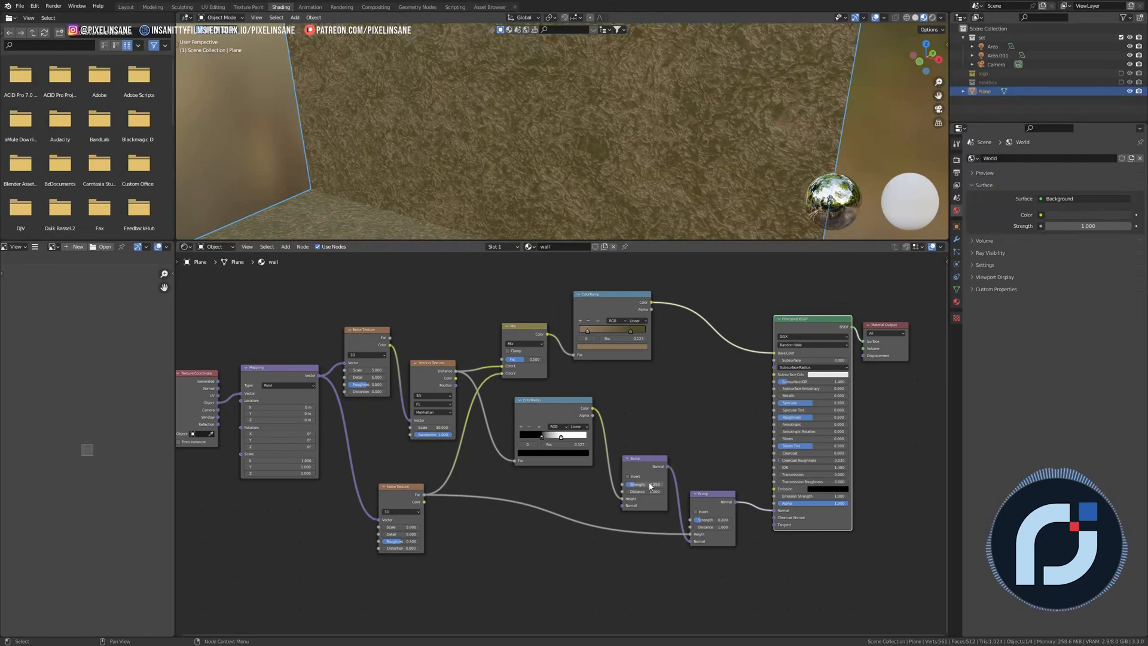
click(722, 519)
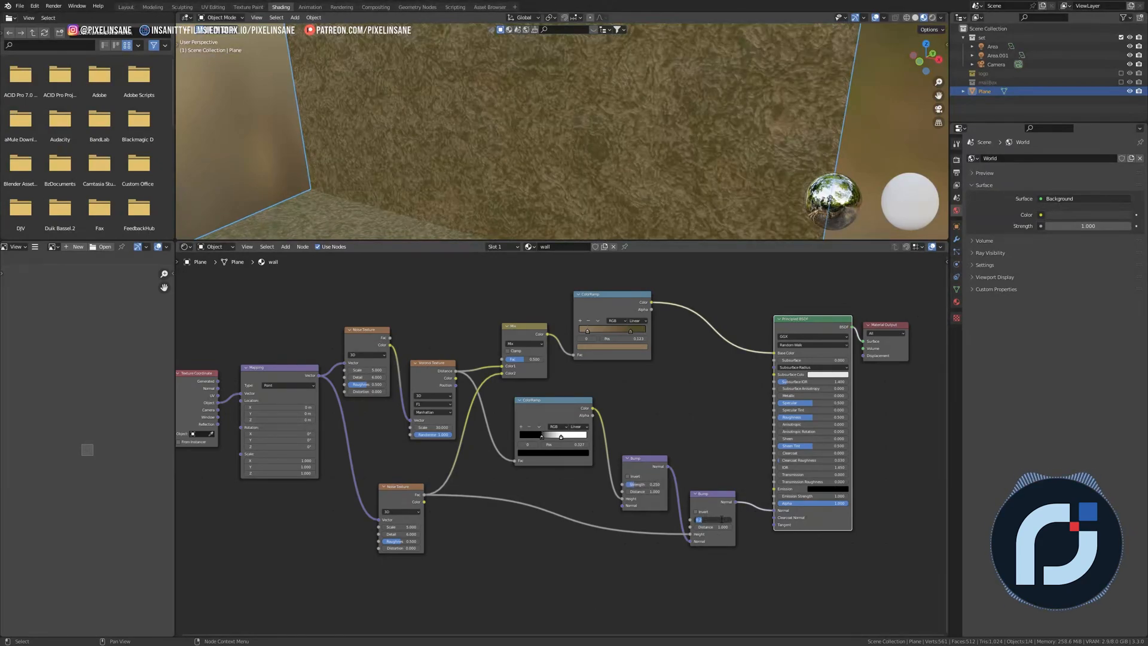
text(.1)
key(Return)
- Select the floor-and-wall backdrop in the Layout workspace and show its material properties
middle_drag(550, 154, 559, 135)
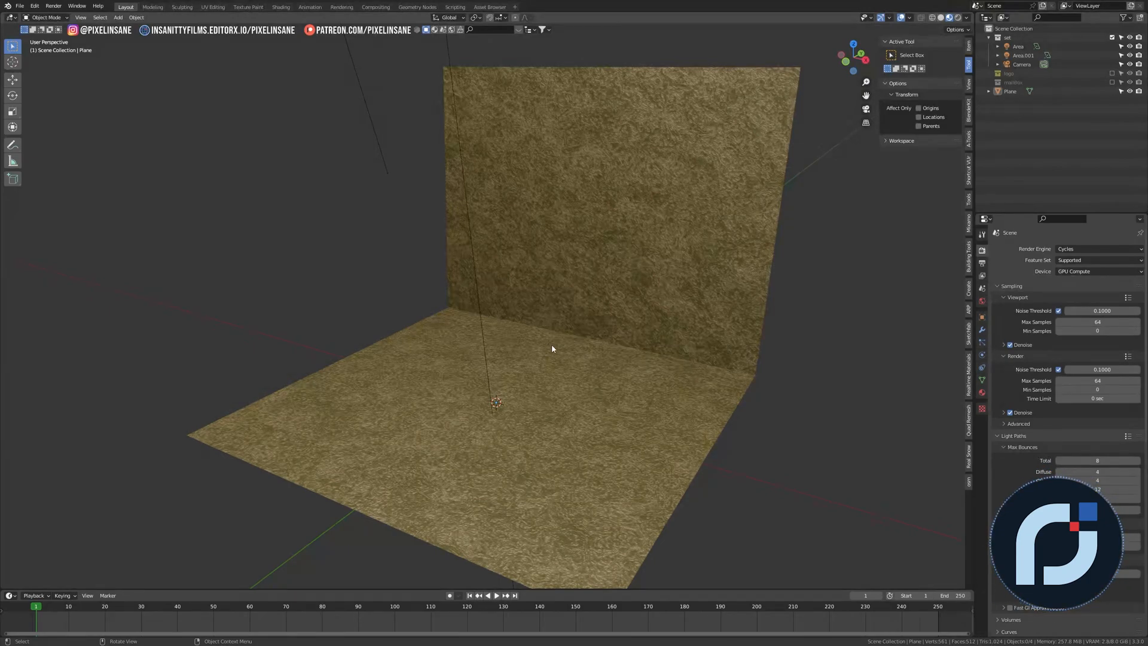
click(612, 231)
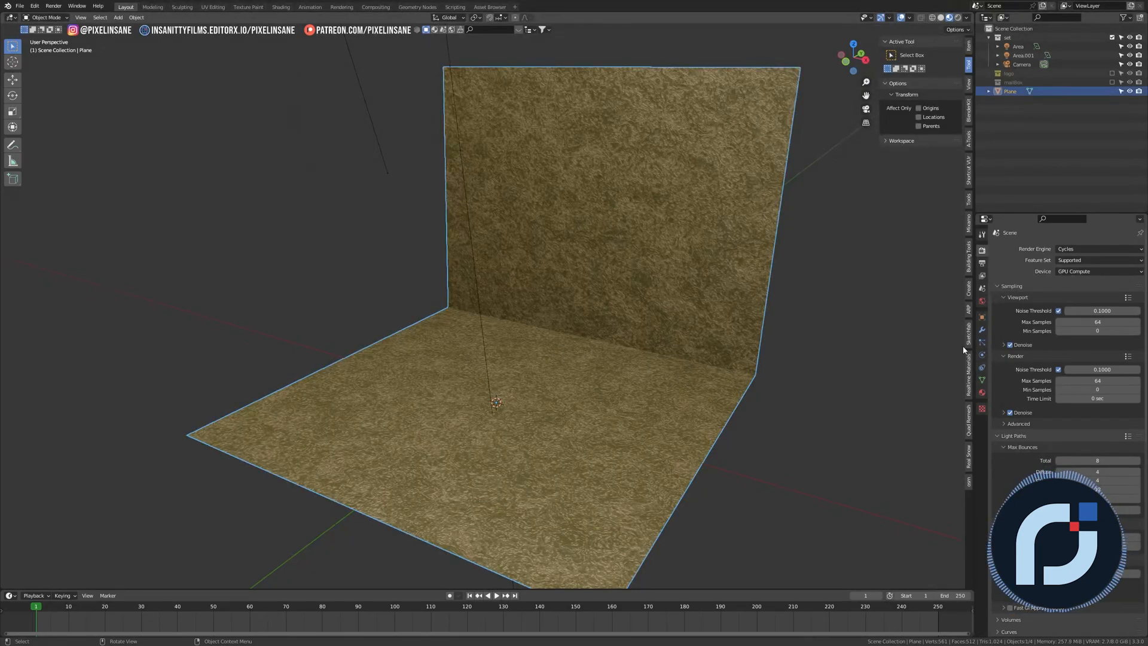
click(982, 393)
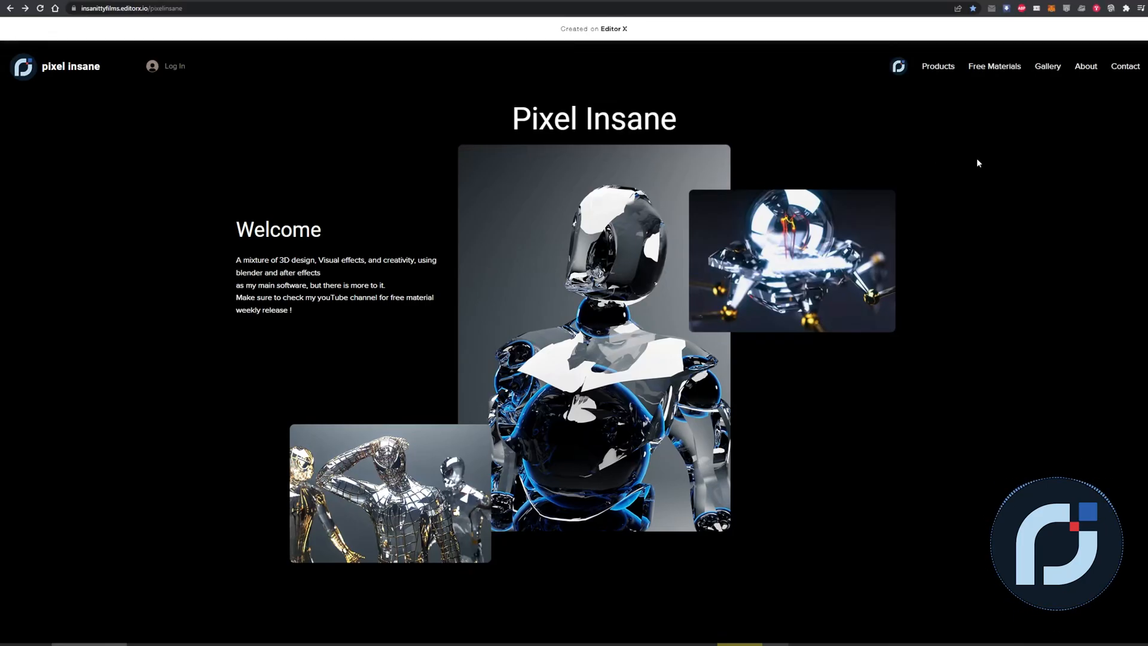
- Switch to the browser, open the Pixel Insane site's Free Materials page and download the Wall material as wall.zip to the Desktop
click(994, 71)
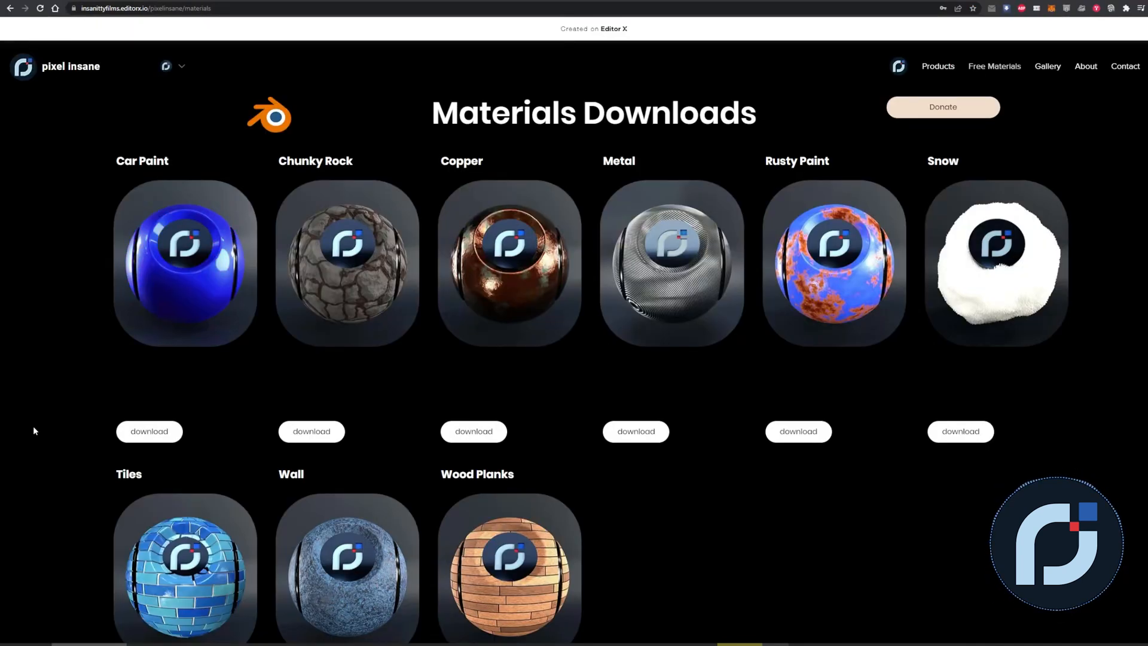
scroll(33, 426, down, 3)
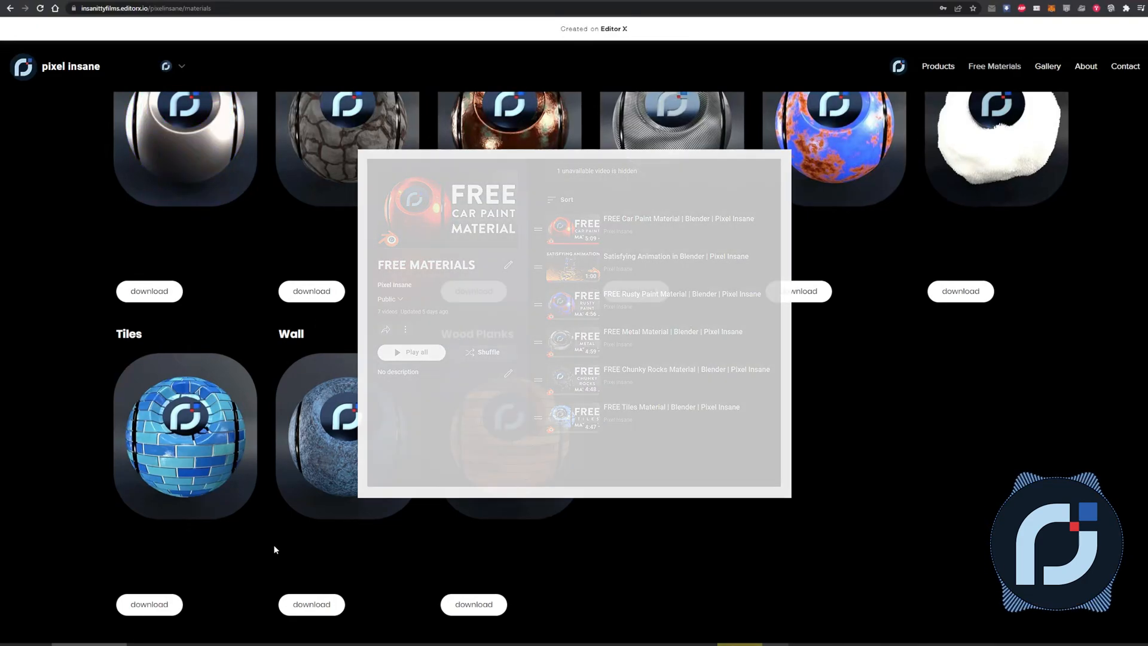
click(301, 606)
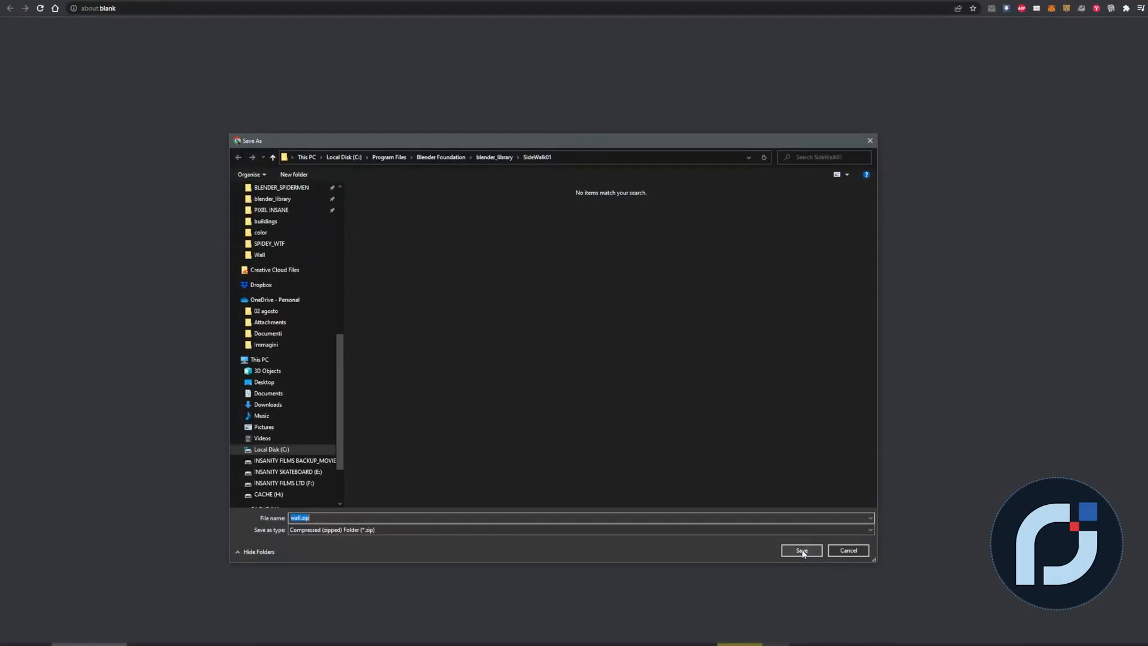
click(278, 384)
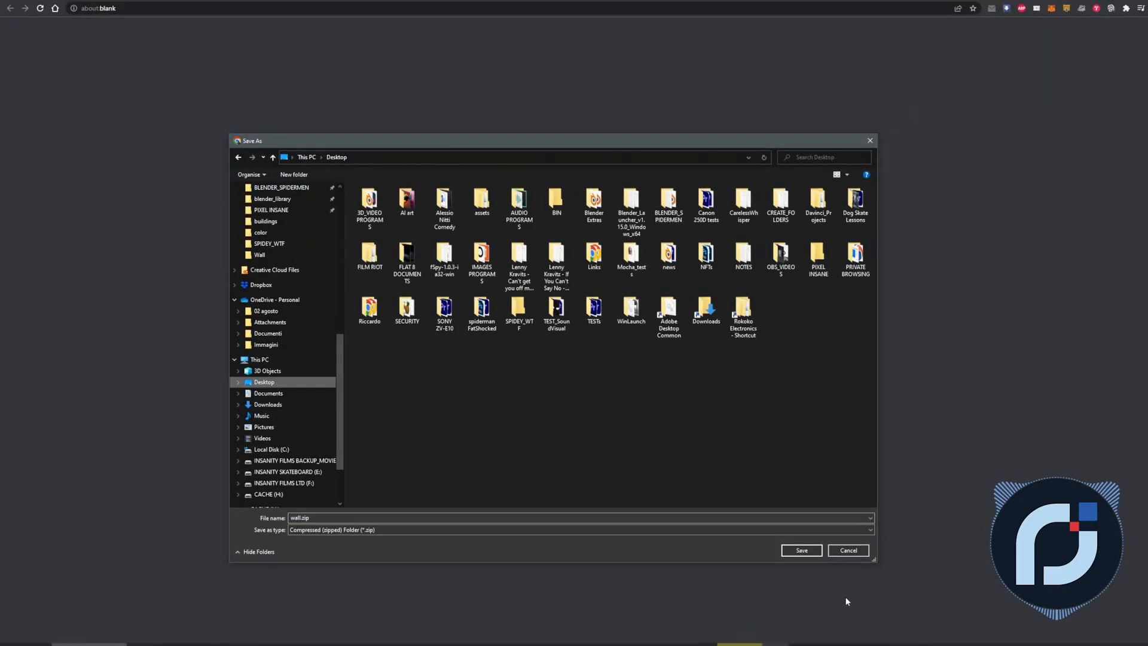
click(802, 550)
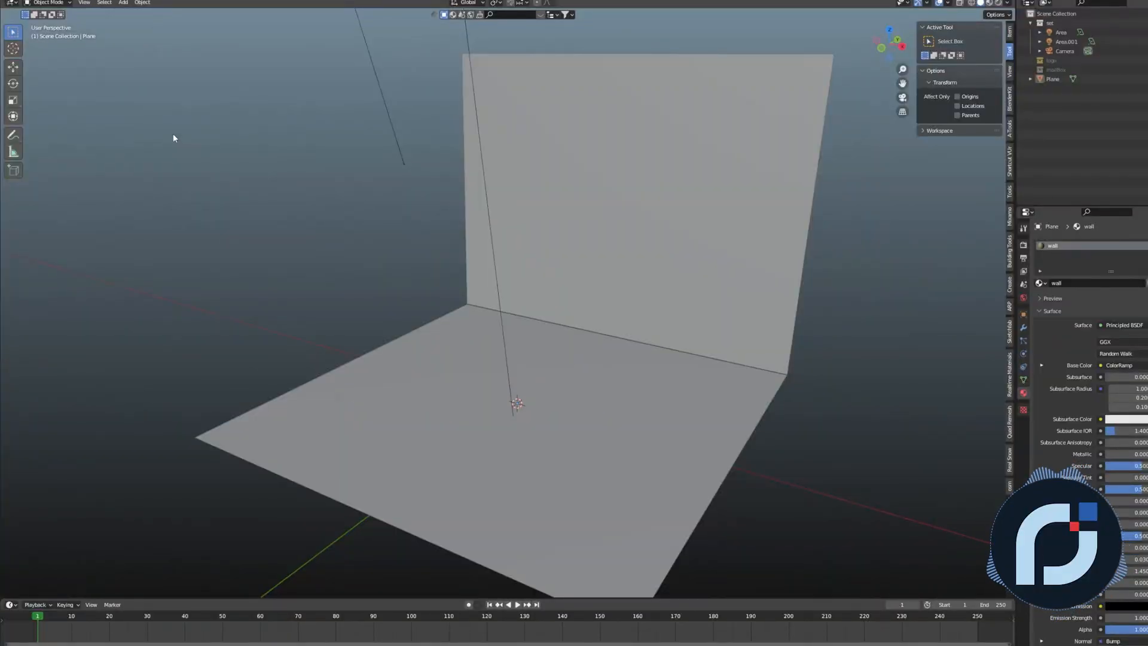
- Switch to Blender and open wall.blend from the Desktop's wall folder, discarding the changes in the current scene
click(22, 0)
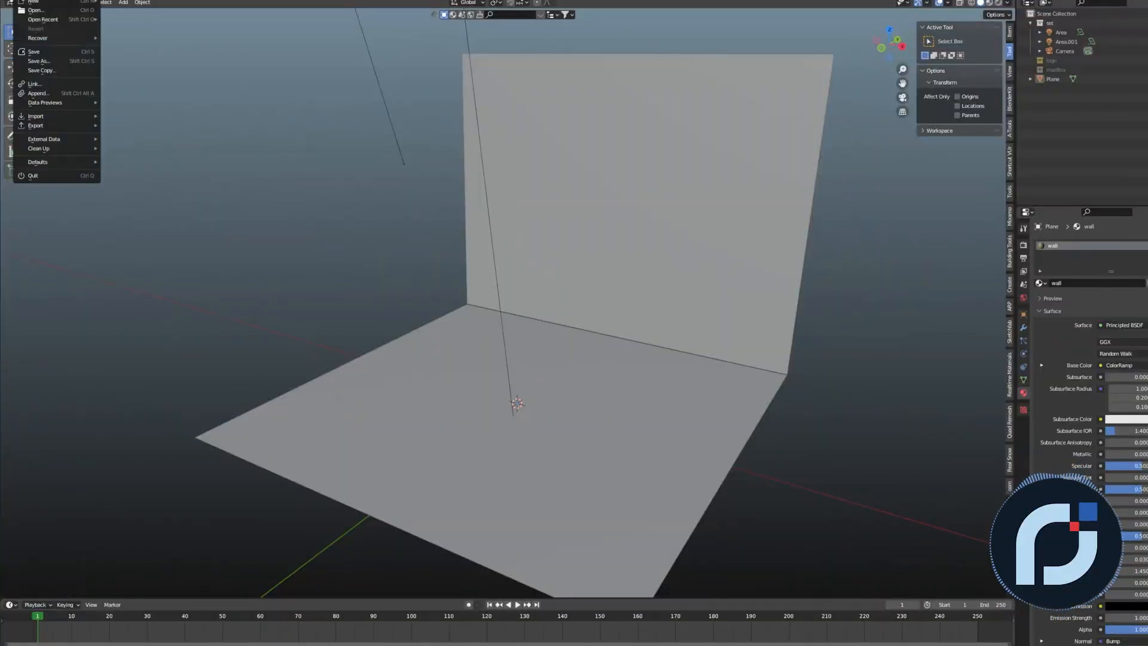
click(24, 3)
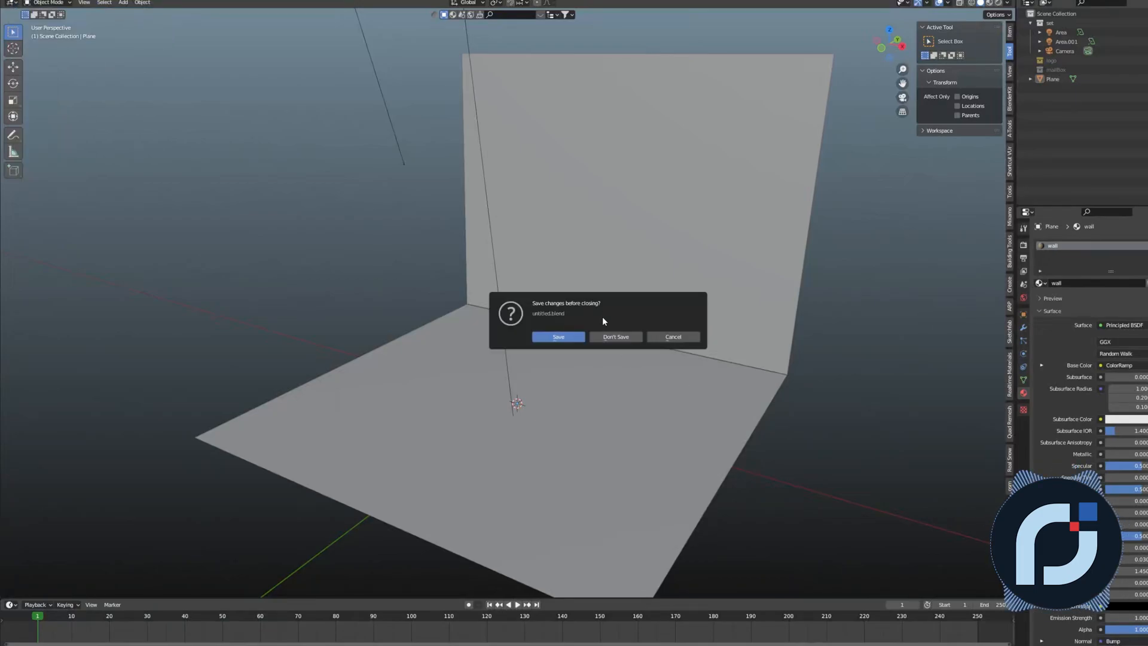
click(614, 337)
click(256, 212)
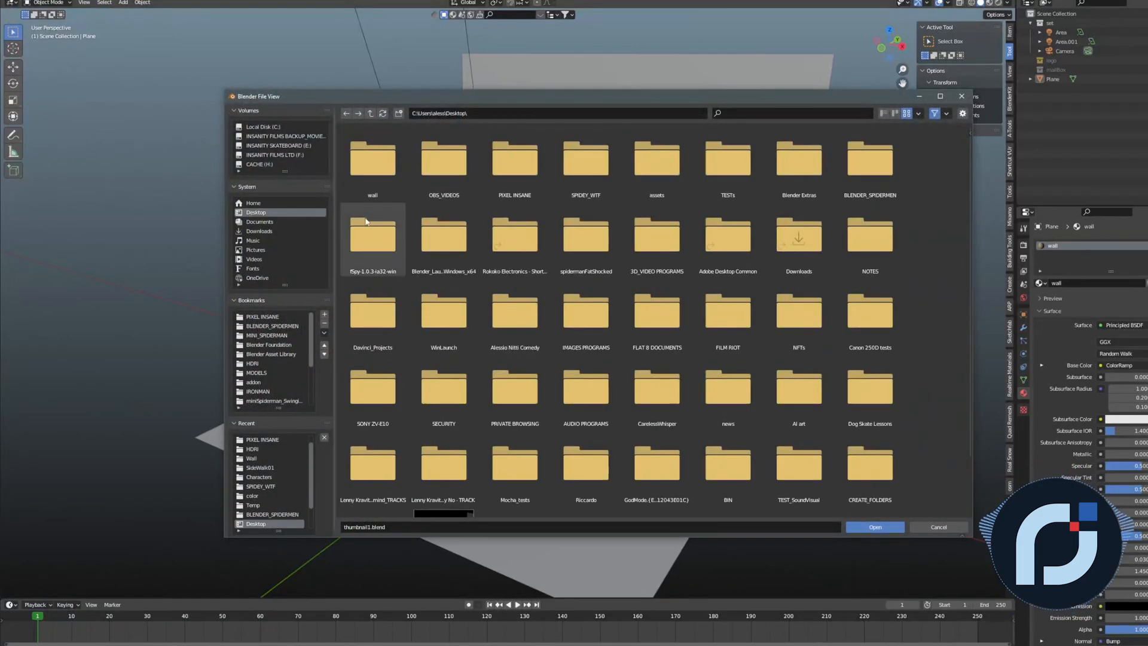
double_click(372, 176)
click(372, 179)
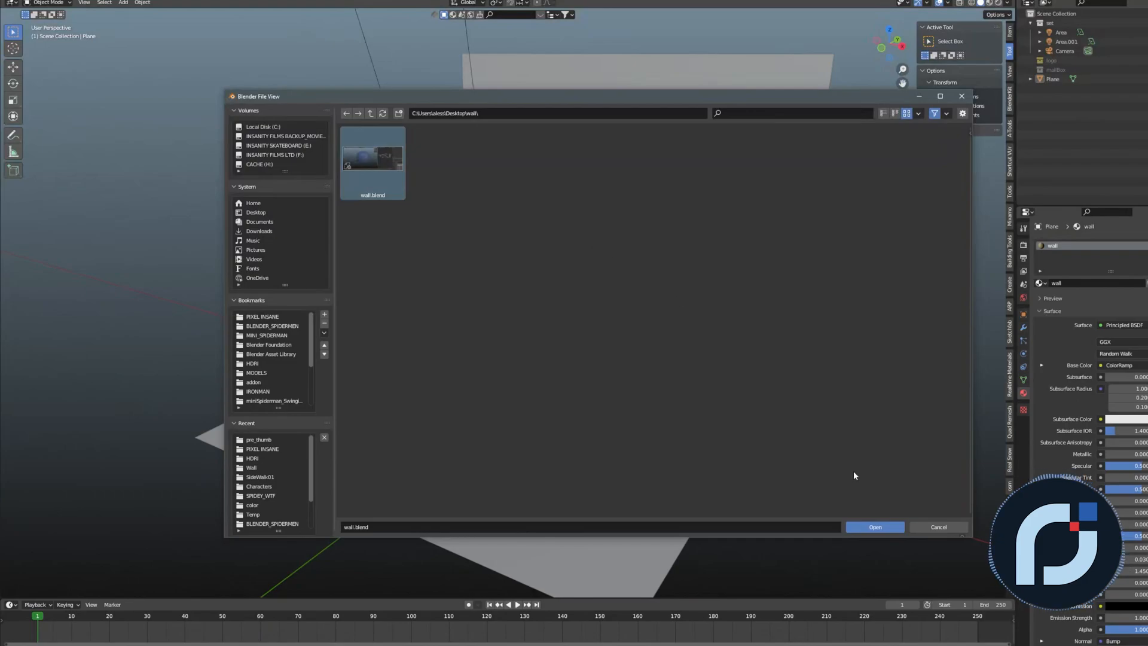
click(868, 526)
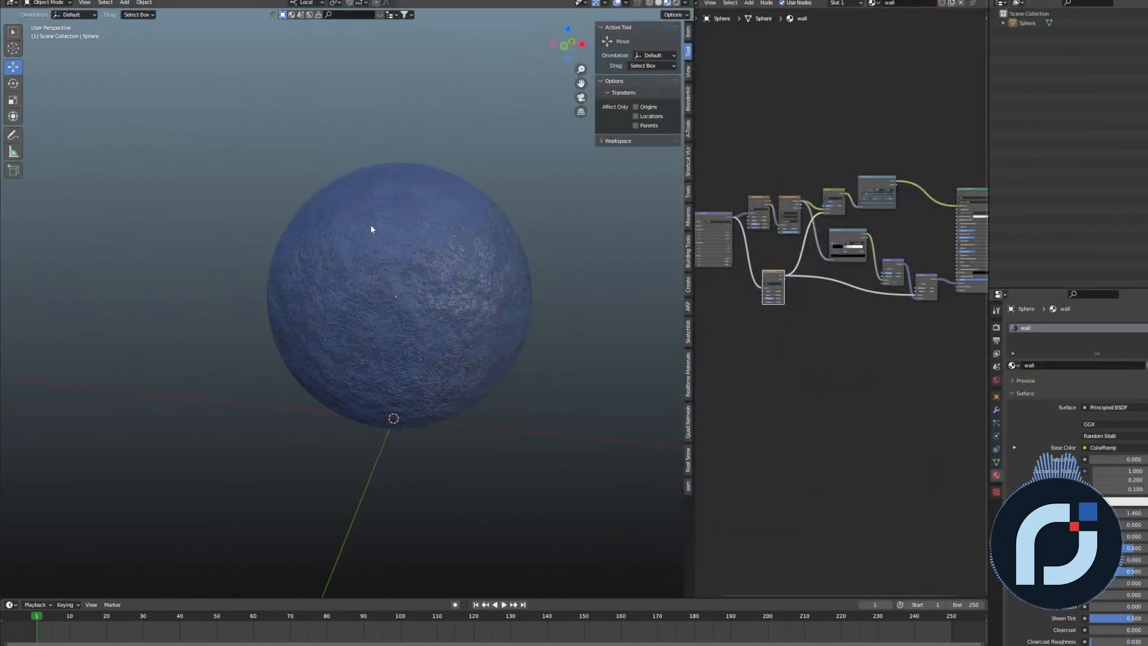
- Set the Detail of both Noise Texture nodes in the sphere's wall material to 6
scroll(804, 243, up, 5)
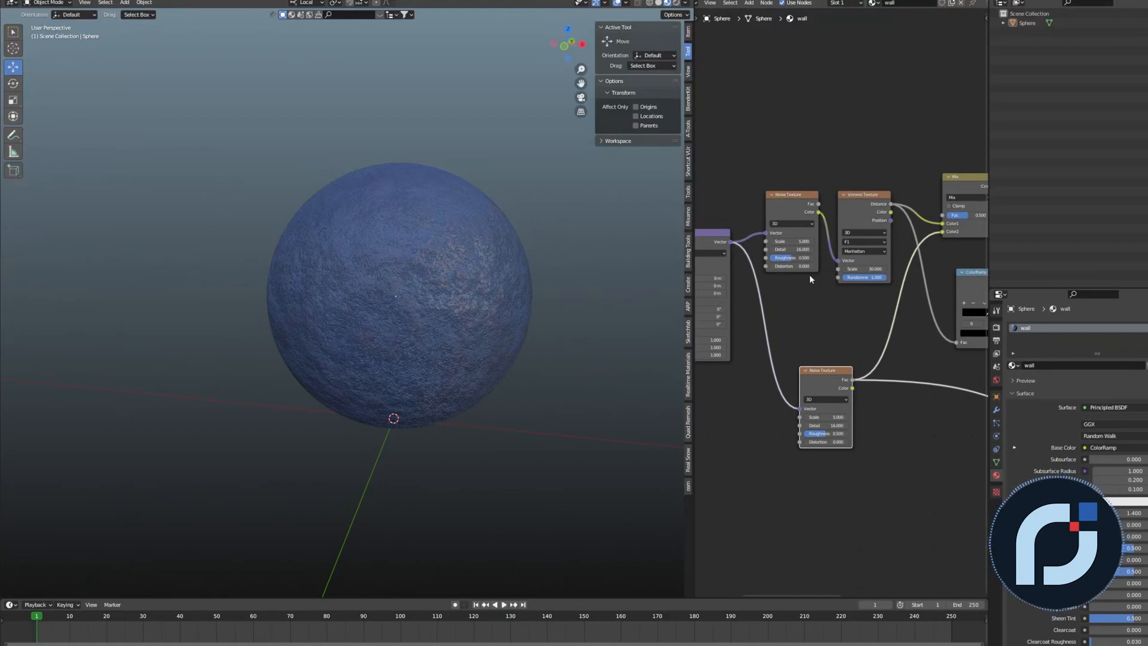
double_click(792, 249)
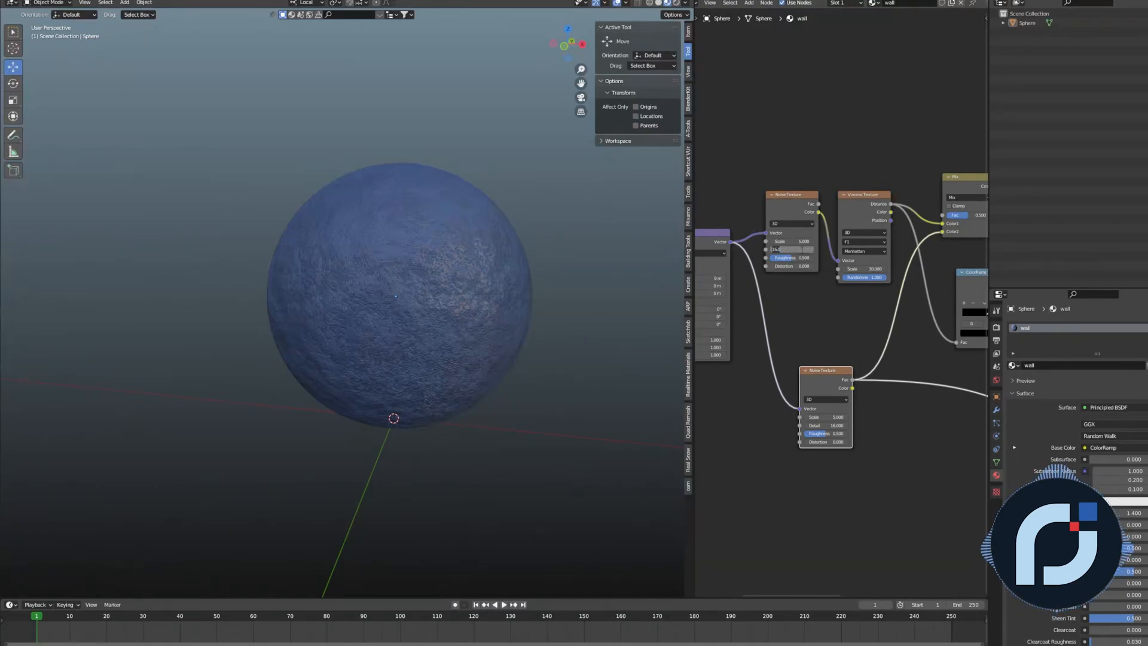
text(6)
key(Return)
double_click(829, 425)
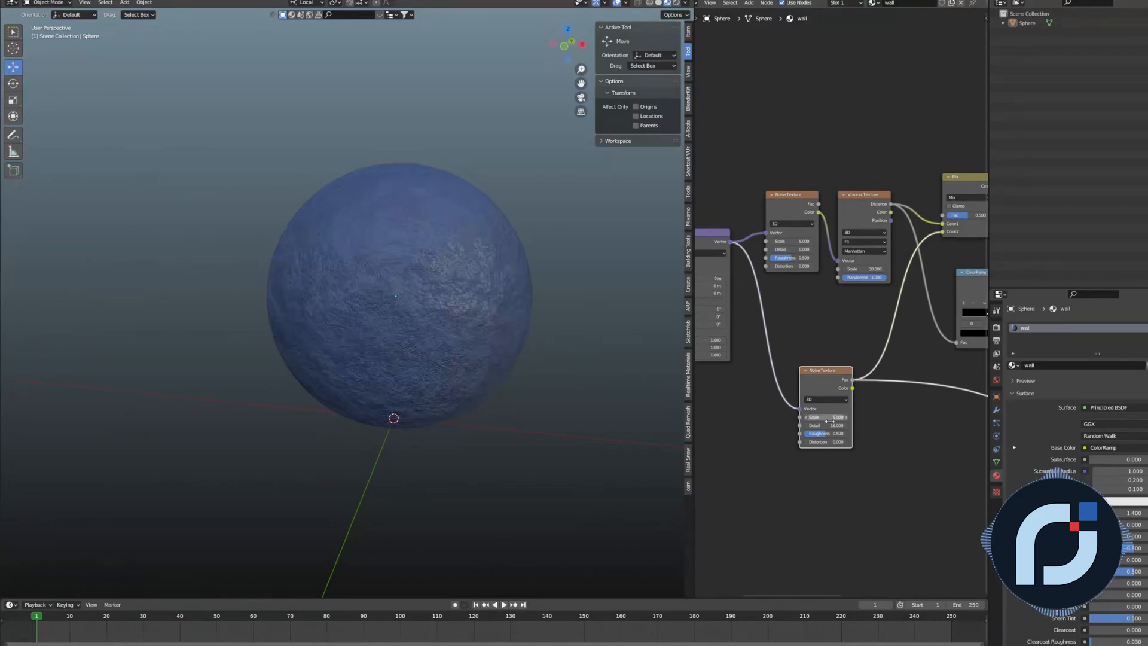
text(6)
key(Return)
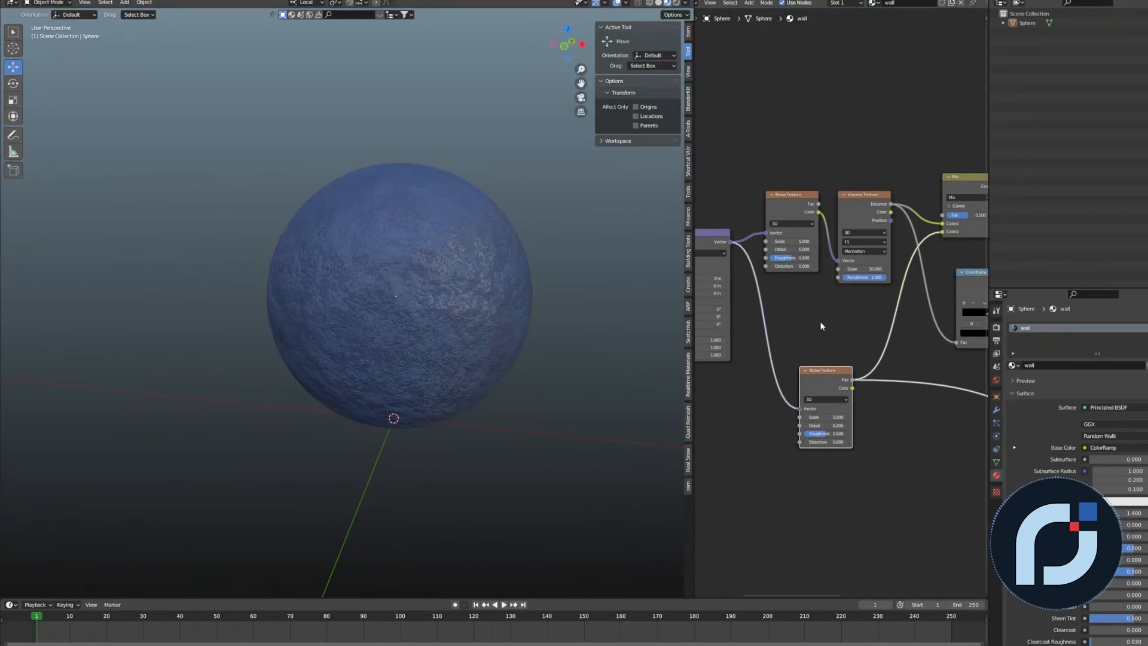
scroll(820, 323, down, 2)
middle_drag(820, 326, 983, 331)
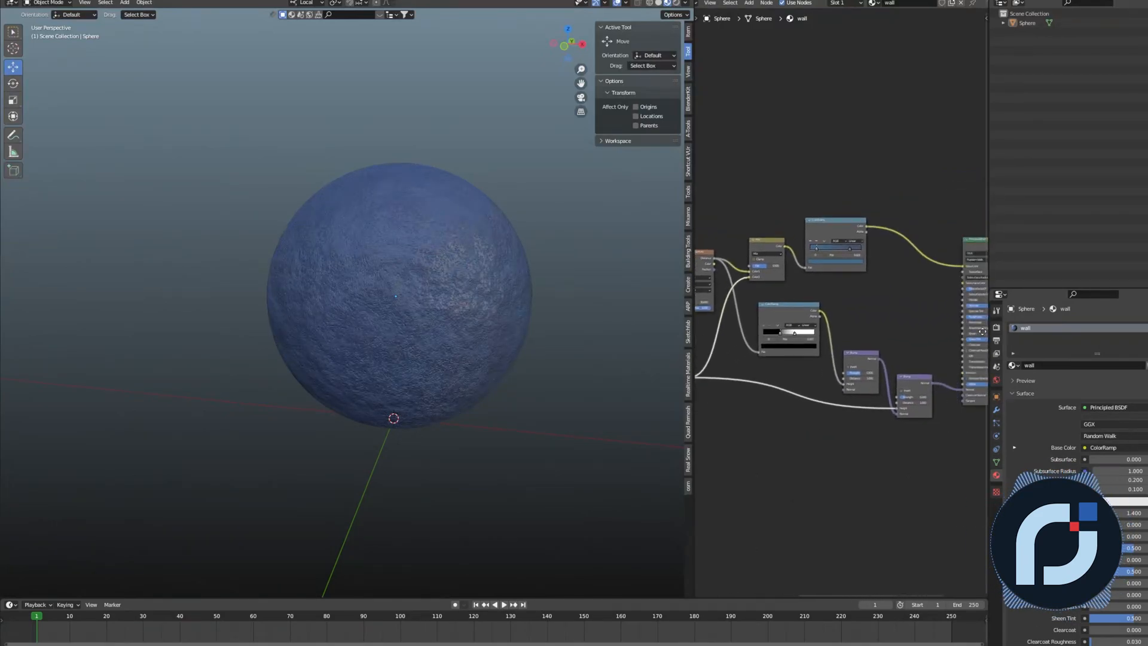
scroll(350, 251, up, 4)
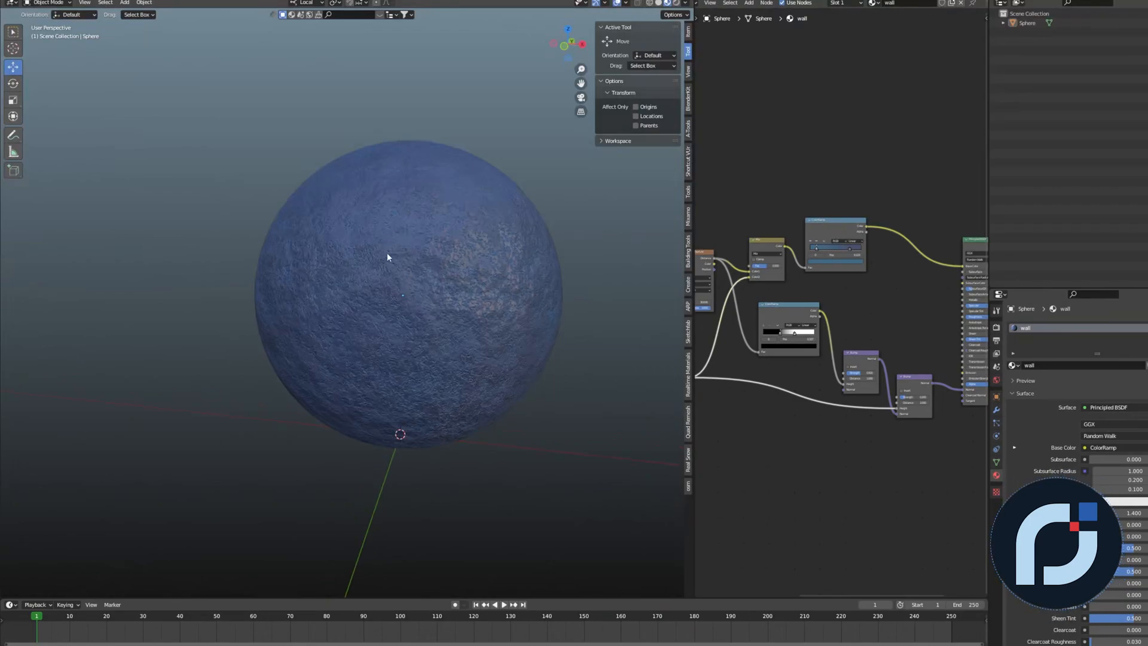
middle_drag(373, 255, 376, 257)
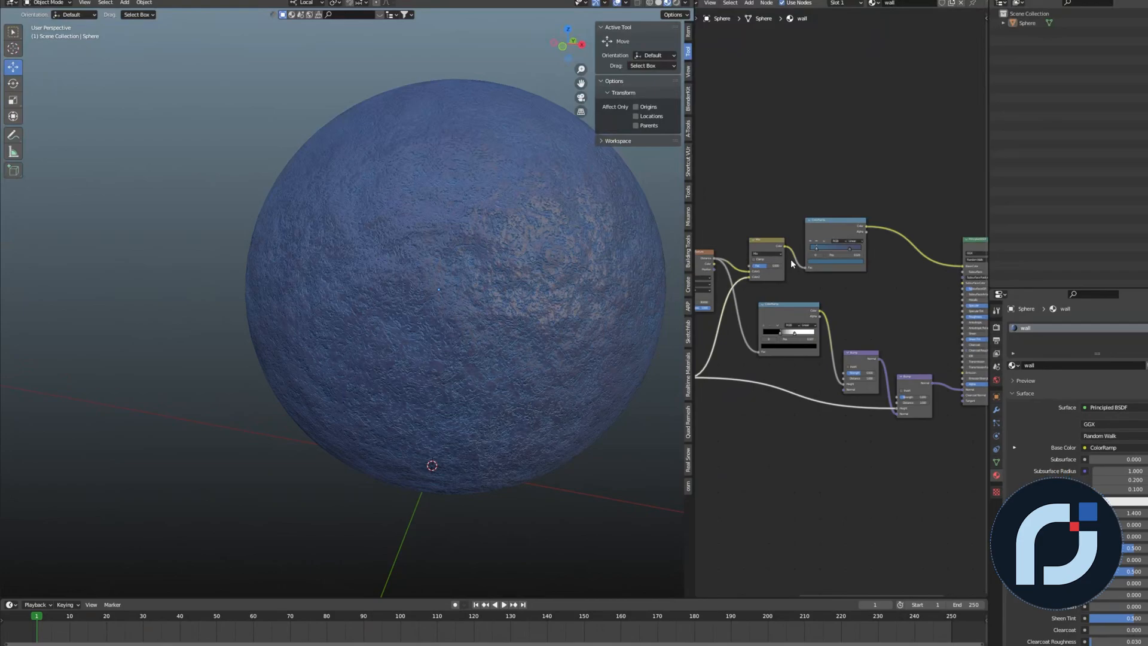
key(Home)
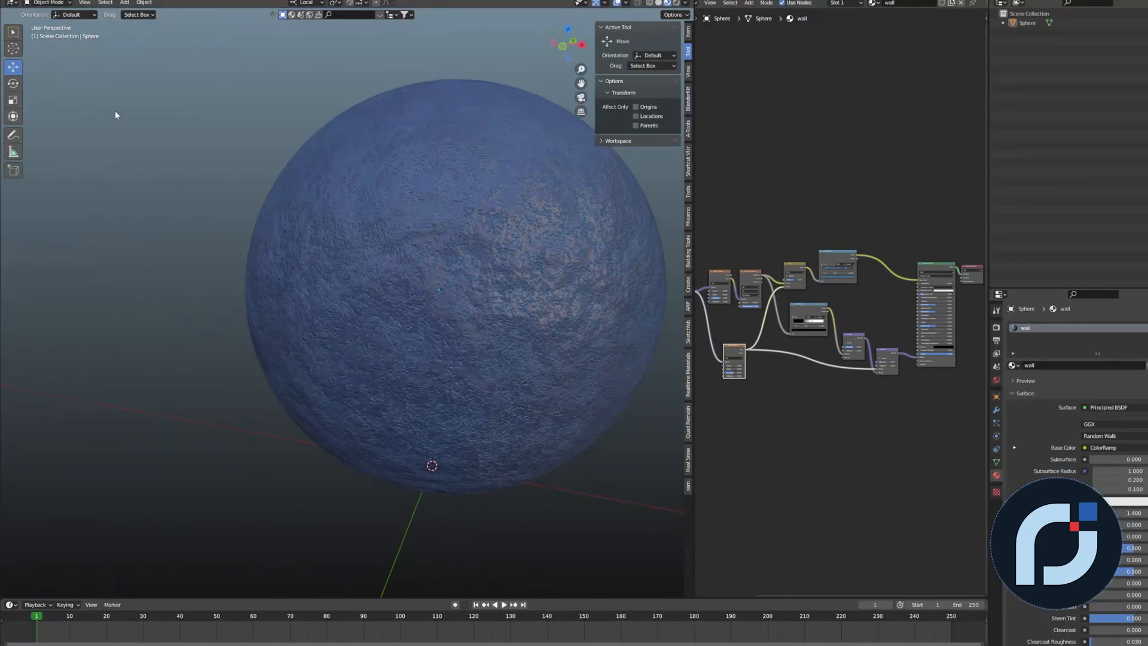
- Leave the wall file and load the mailbox scene again
key(ctrl+n)
click(268, 79)
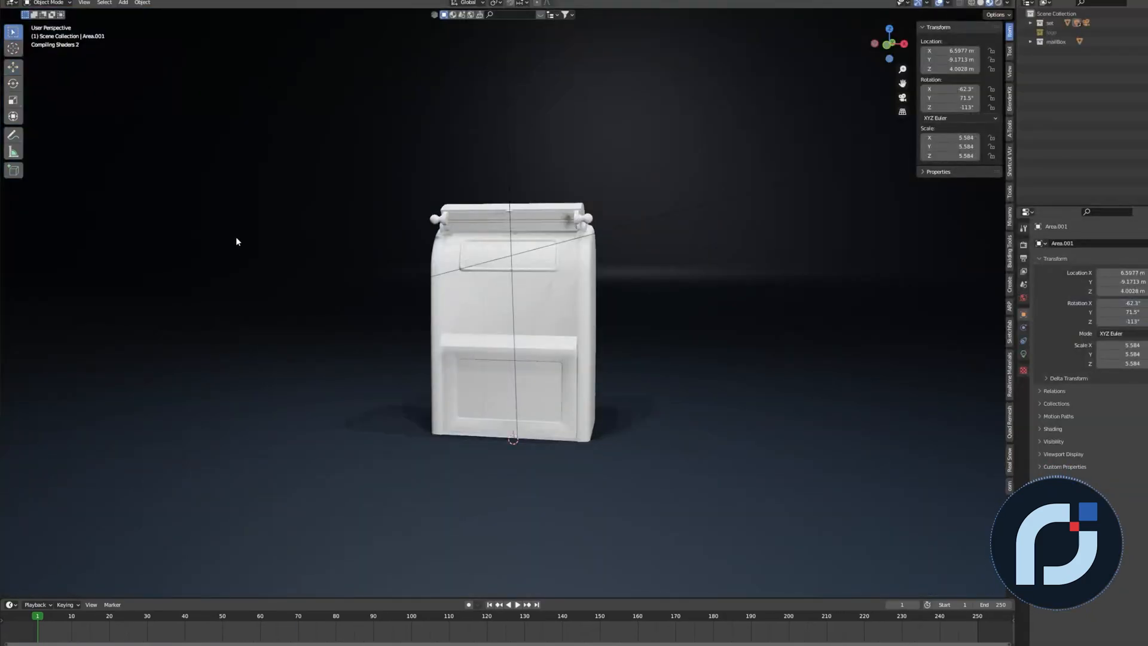
scroll(268, 224, up, 3)
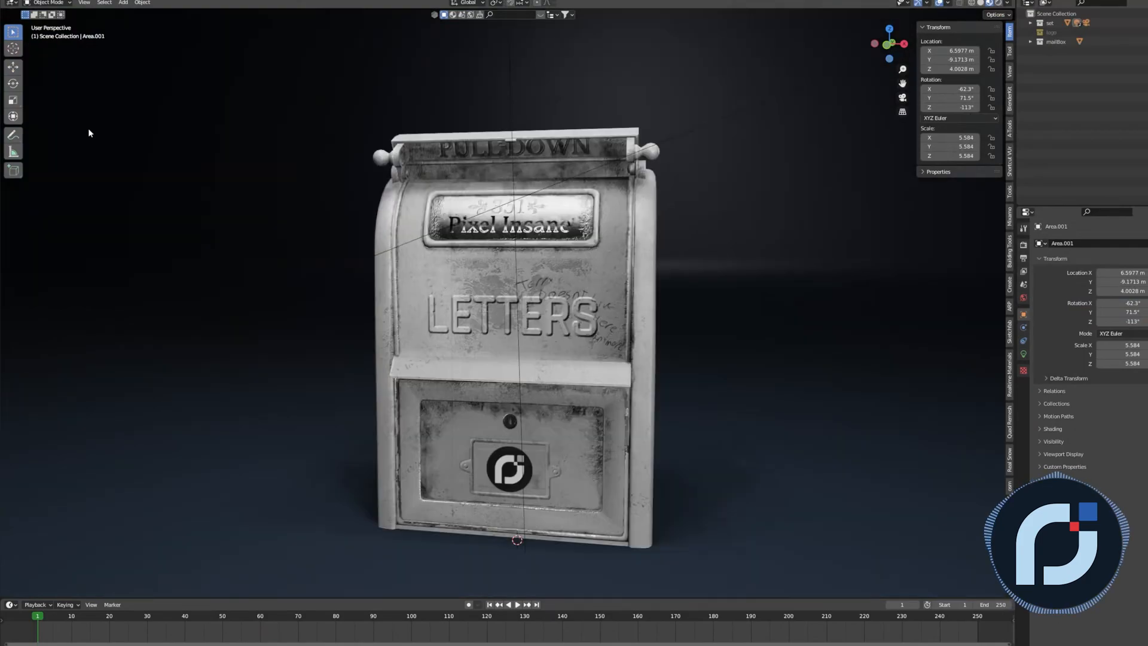
- Append the wall material into the mailbox scene from wall.blend in the Desktop's wall folder
click(20, 1)
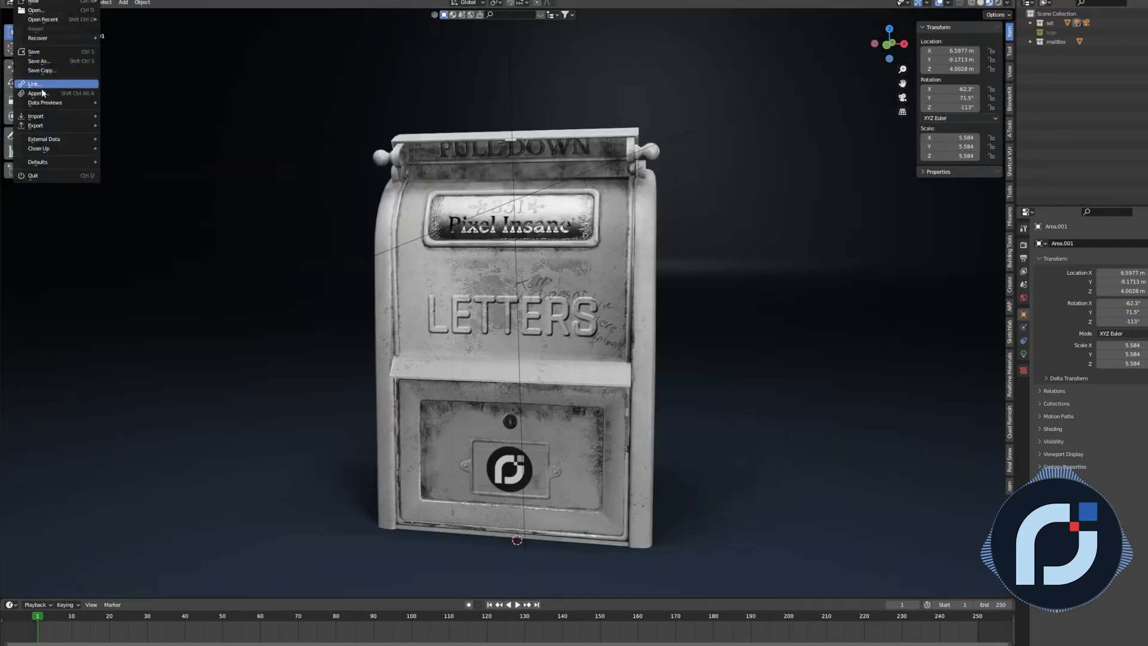
click(83, 94)
click(299, 212)
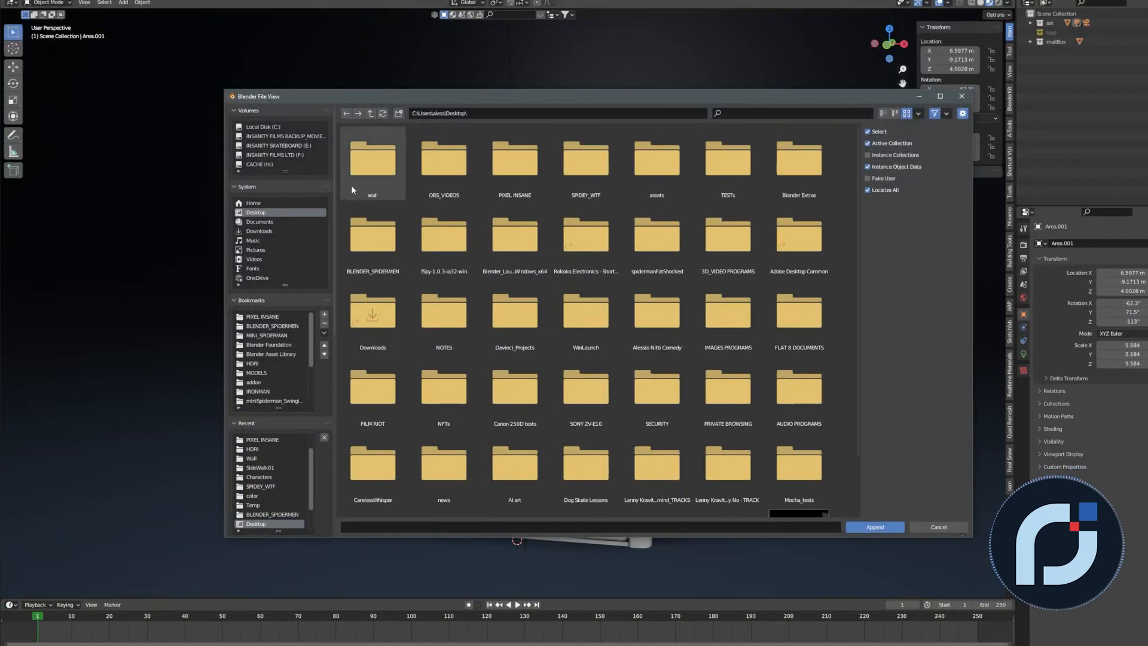
double_click(359, 180)
double_click(378, 160)
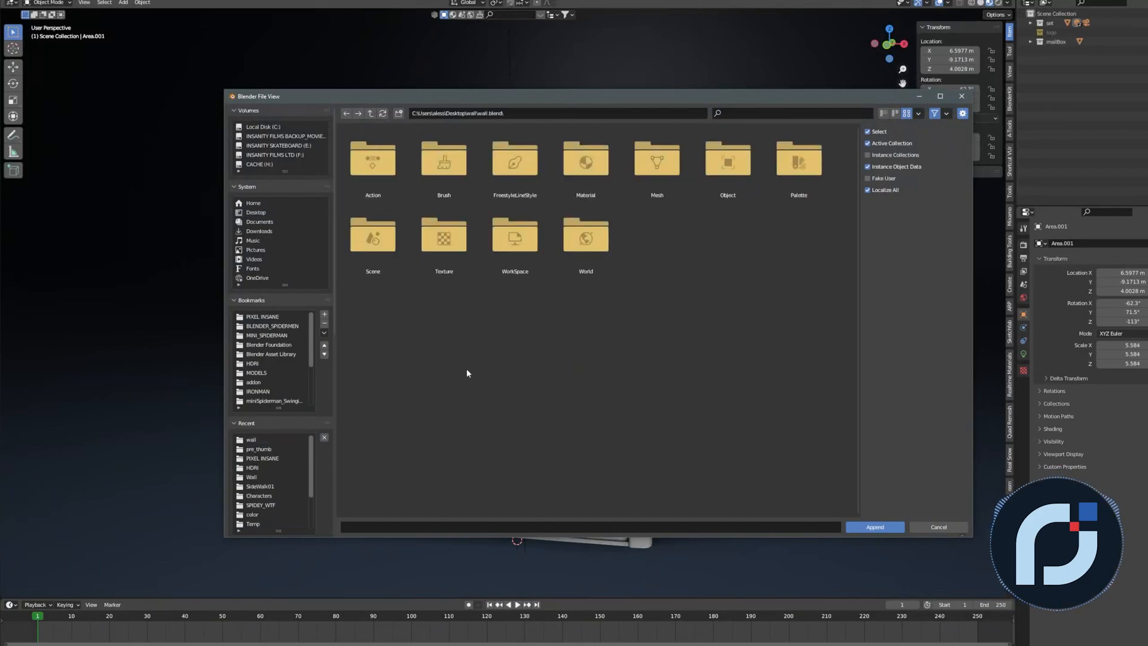
double_click(587, 162)
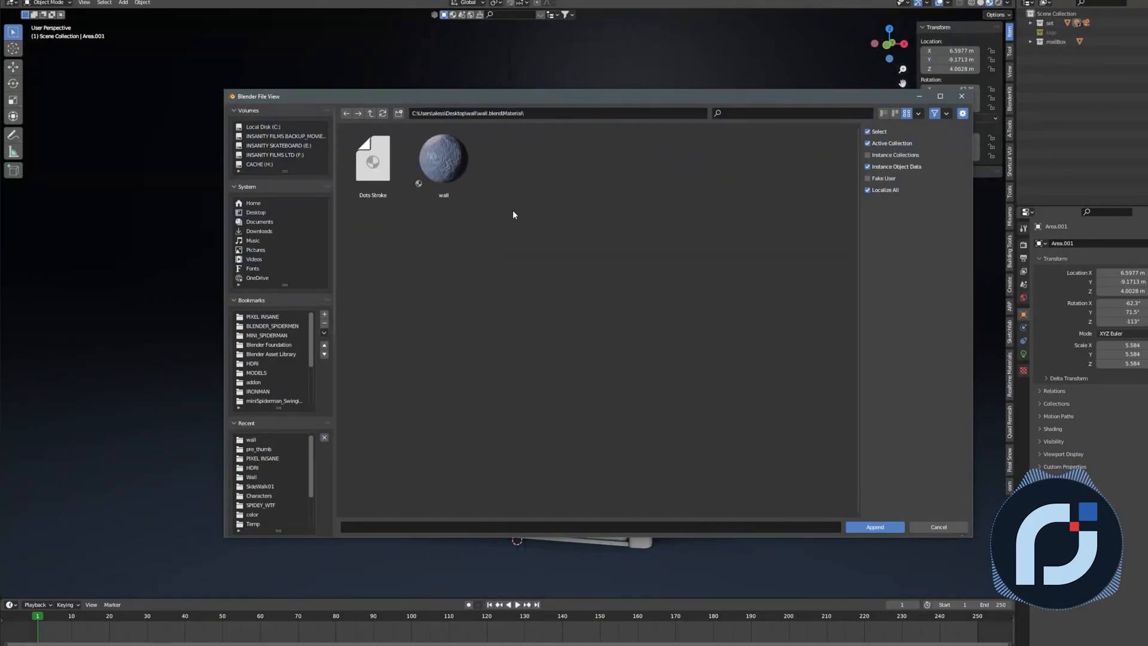
click(444, 167)
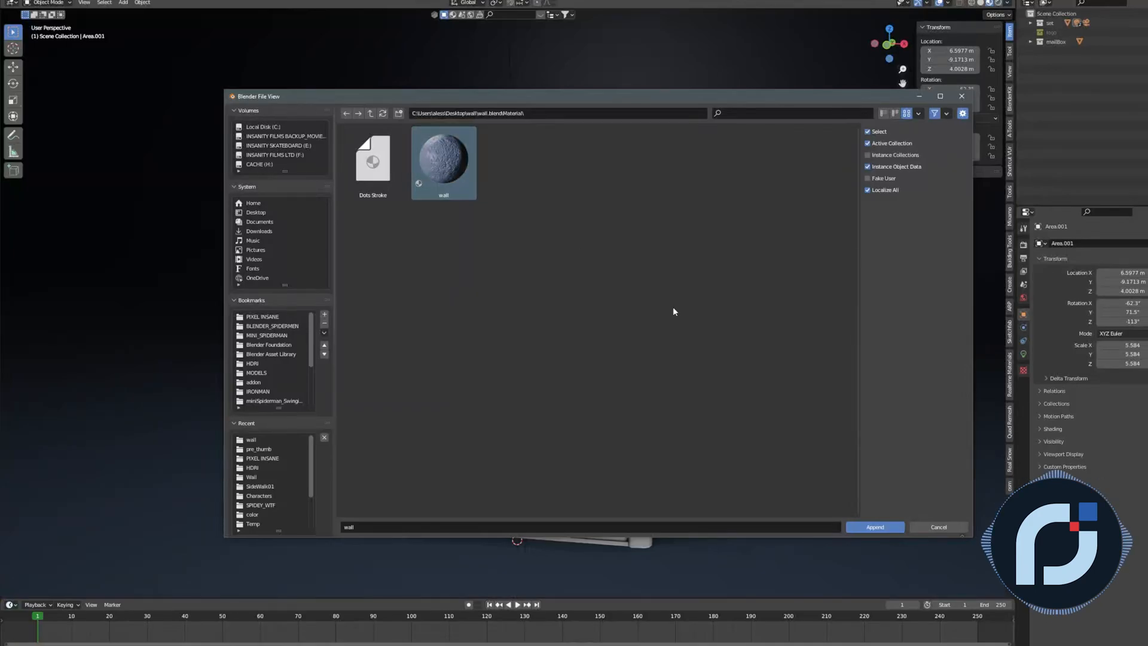
click(865, 527)
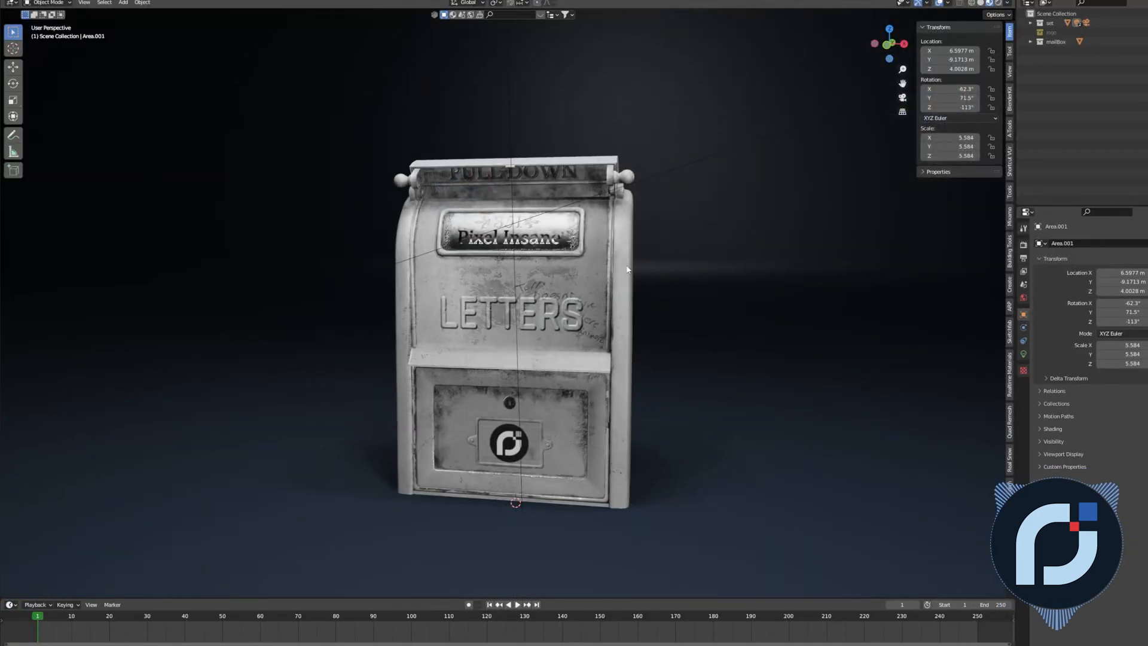
- Assign the appended wall material to the Mail Box object in place of its Mailbox material
click(627, 270)
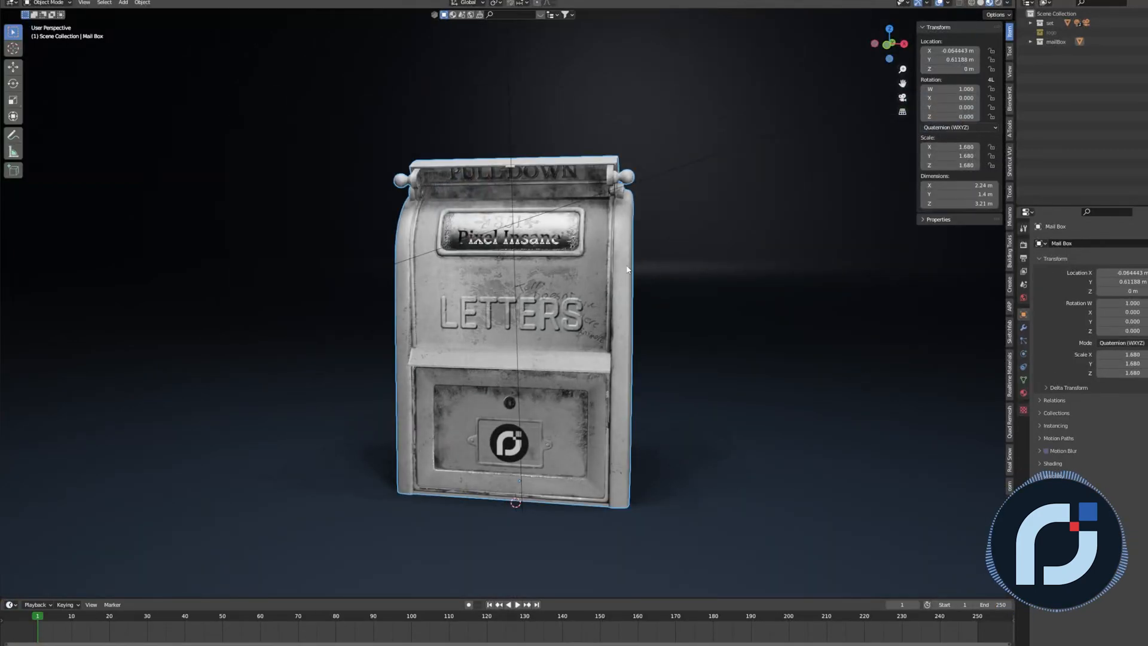
click(1023, 394)
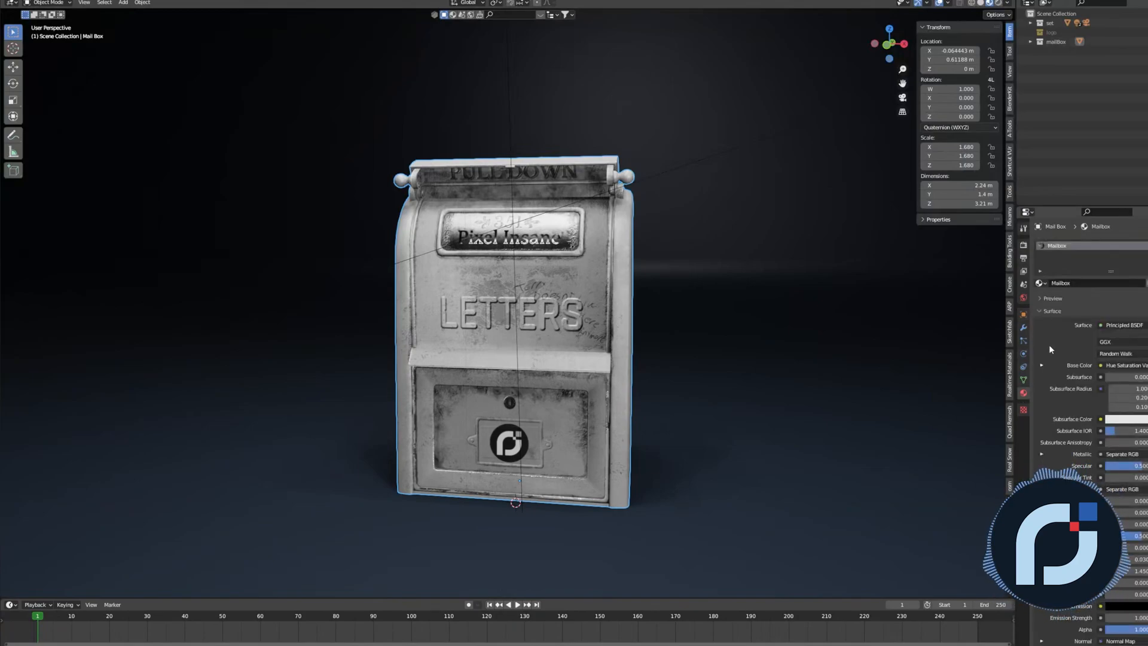
click(1040, 283)
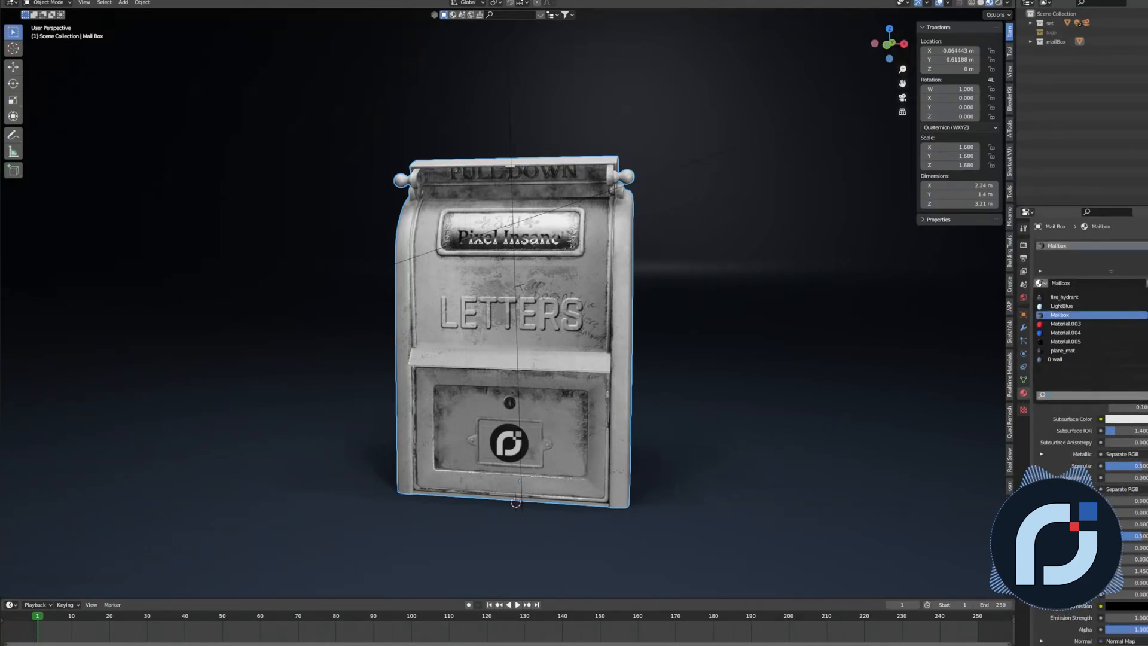
click(1059, 359)
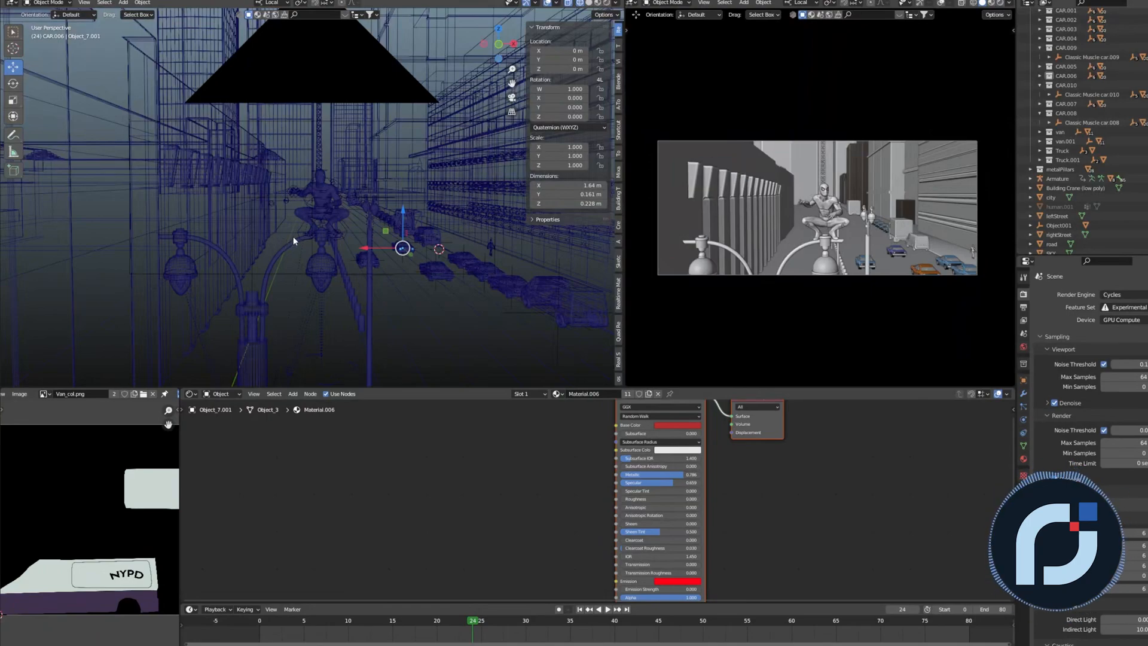
- Preview the Spider-Man street scene through the camera and switch the camera viewport to rendered shading
scroll(337, 239, up, 1)
scroll(338, 239, down, 1)
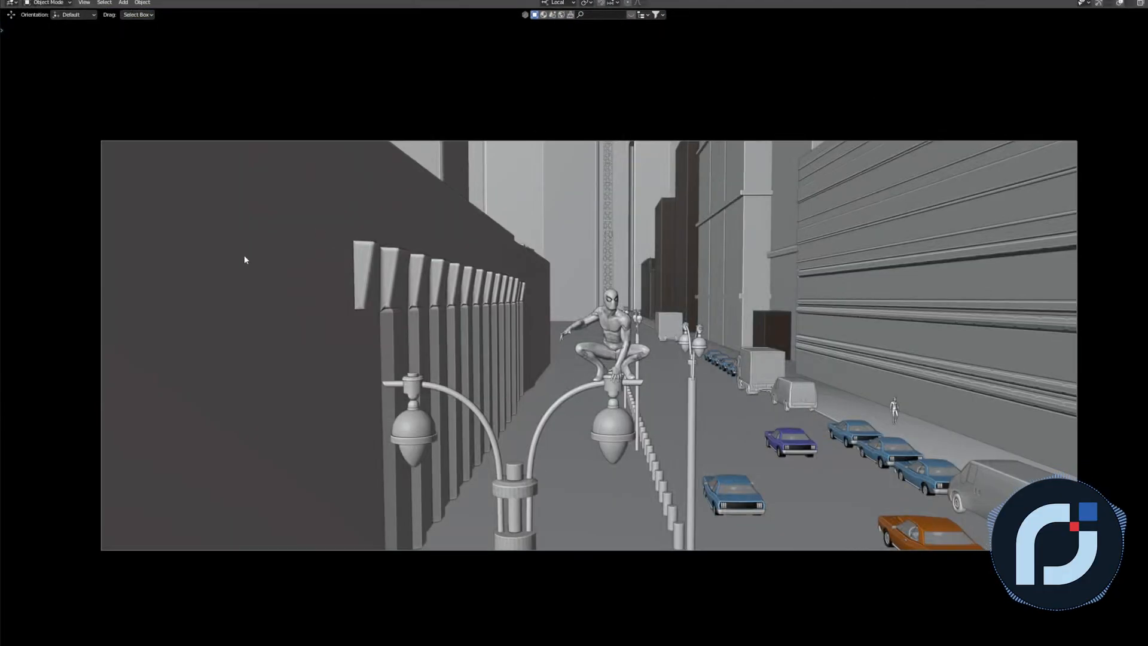
key(space)
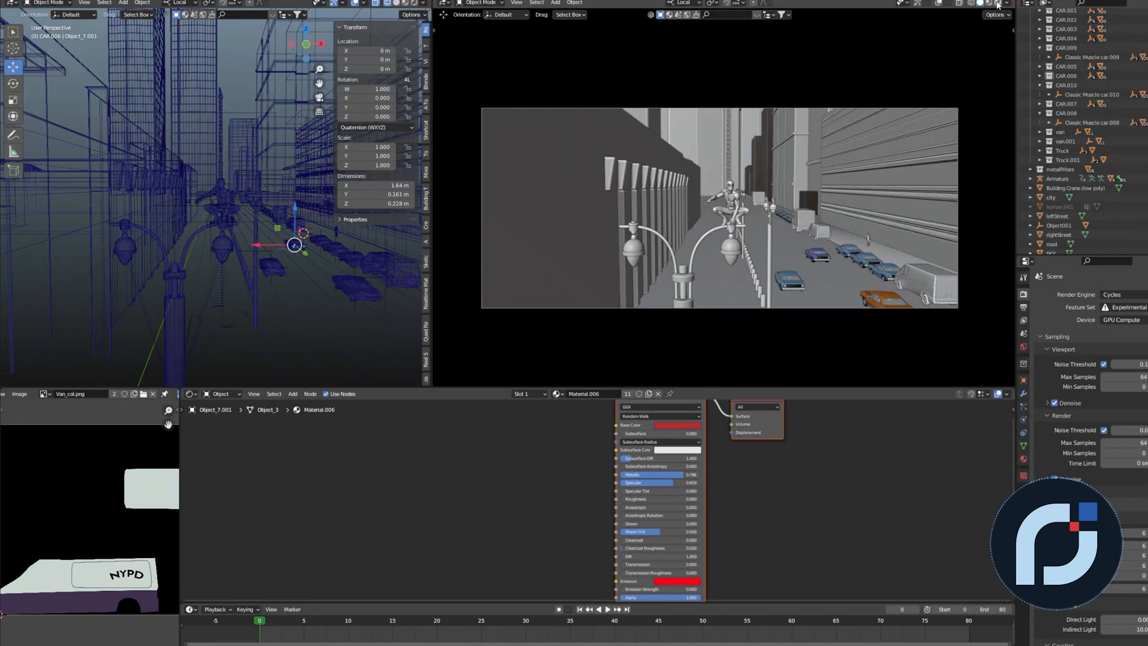
key(z)
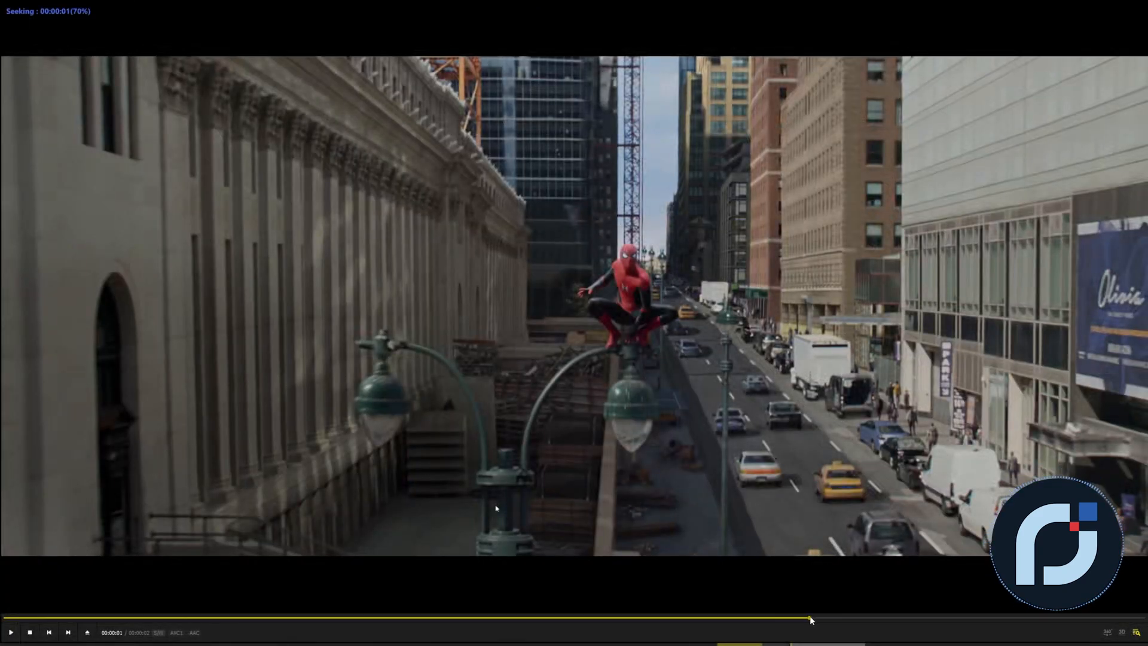
- Scrub the Spider-Man street clip in the video player to about 70%, and examine the city wireframe's layout back in Blender
click(810, 618)
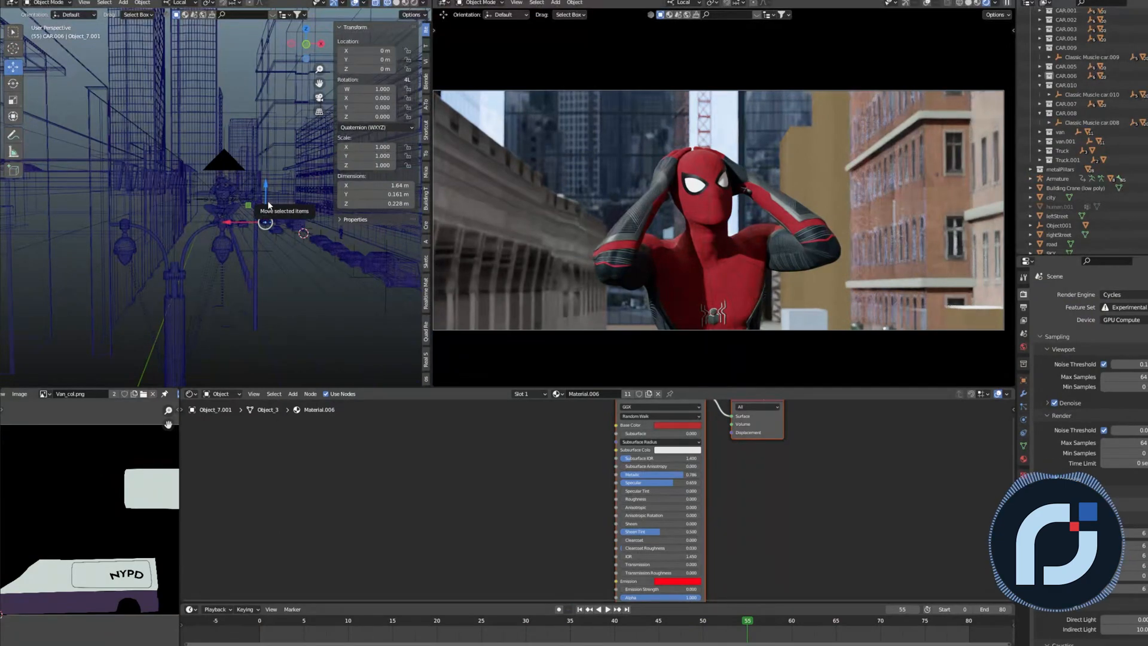
scroll(269, 200, down, 2)
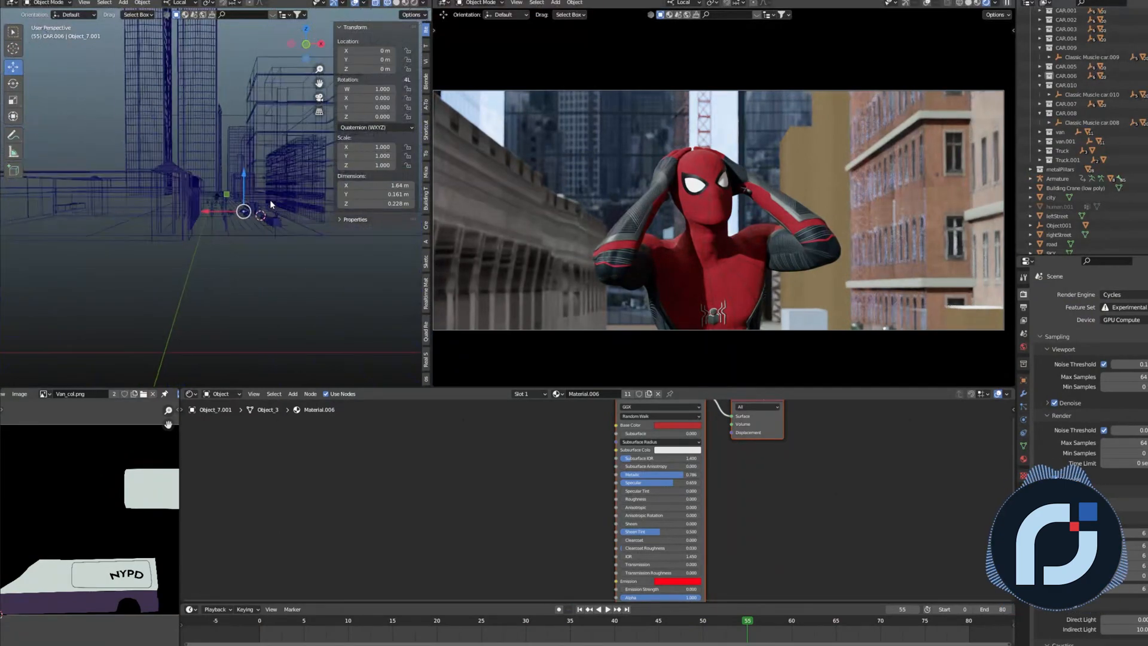
scroll(267, 198, down, 1)
scroll(254, 182, up, 2)
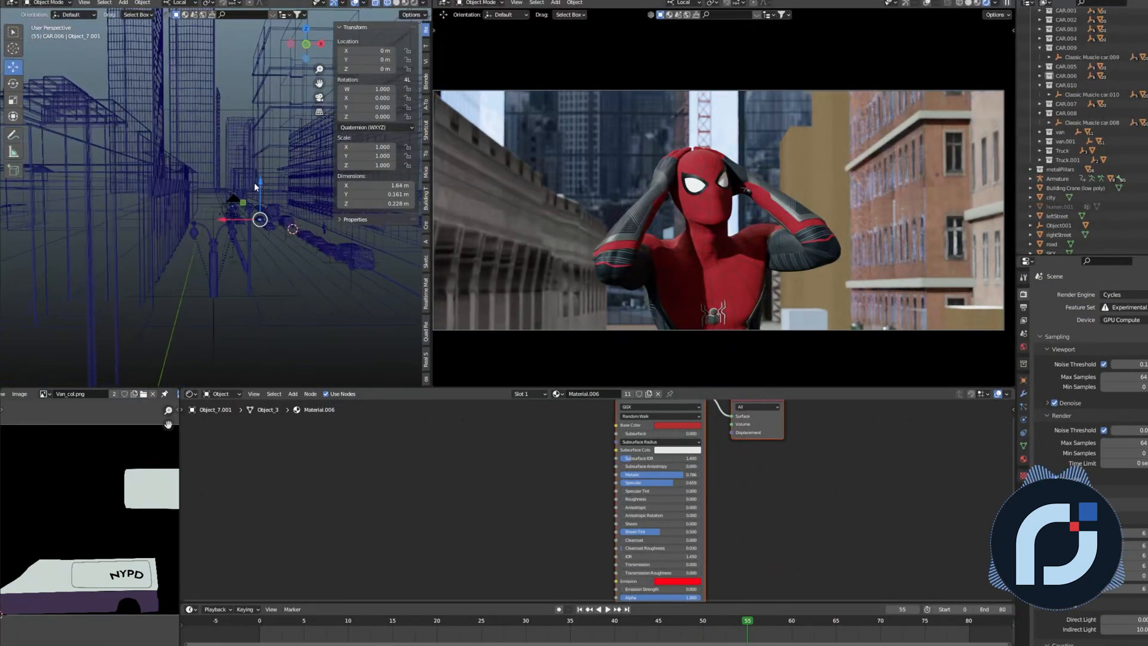